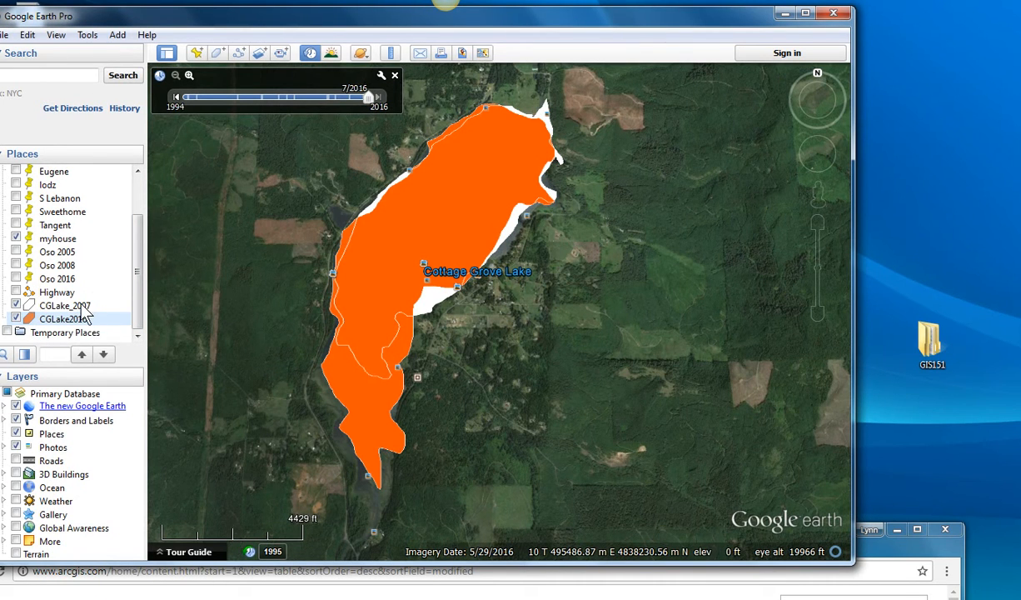
Step: Hide and reshow the CGLake2016 polygon to compare it with the CGLake_2007 outline
left_click(16, 319)
left_click(16, 319)
left_click(15, 319)
left_click(16, 319)
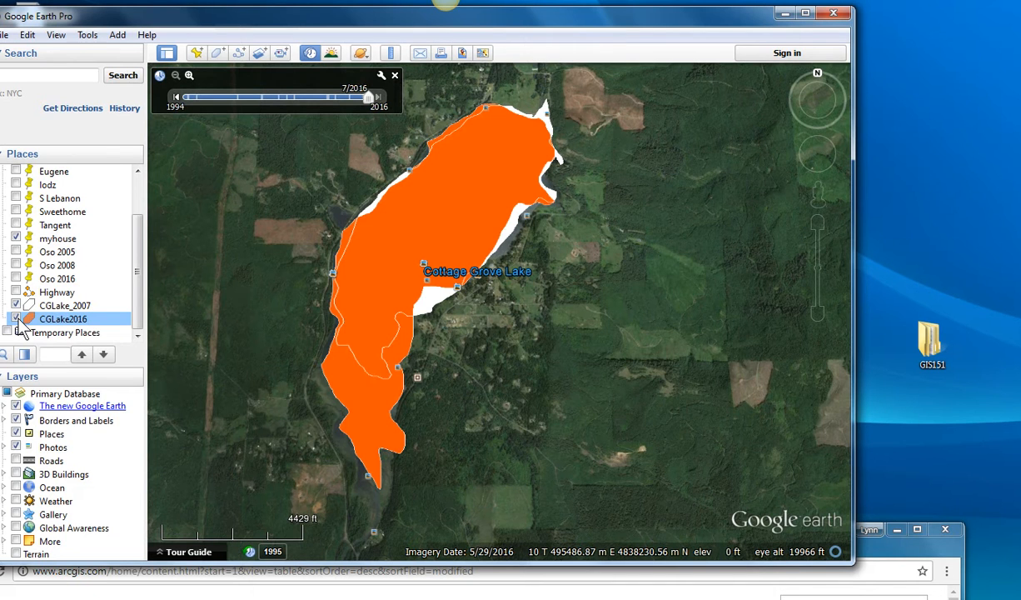
Step: Save the CGLake_2007 polygon as a KML file named CGLake_2007 in the GIS151_lab2 folder inside GIS151
right_click(61, 306)
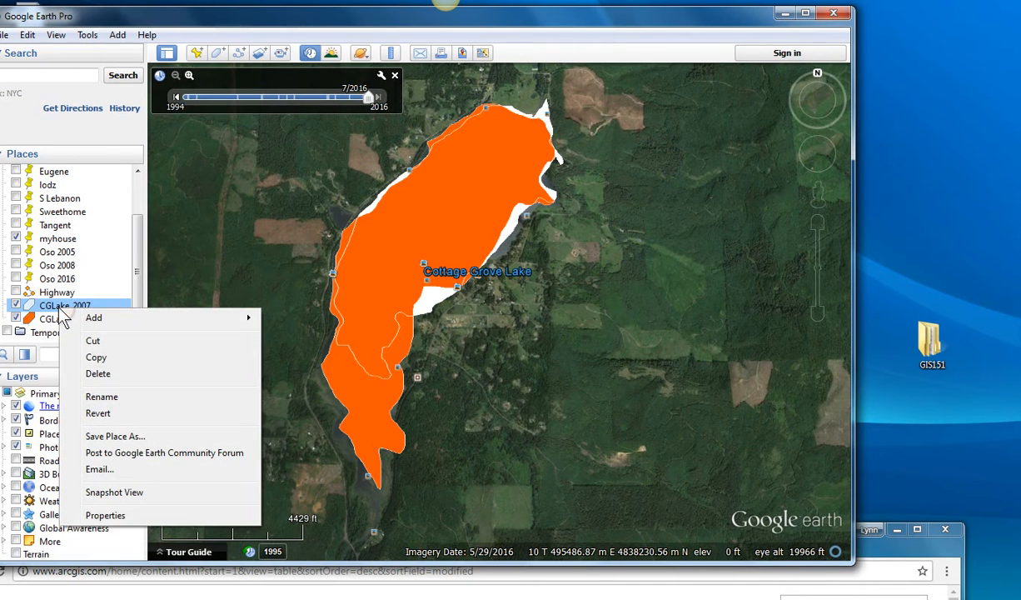
left_click(143, 436)
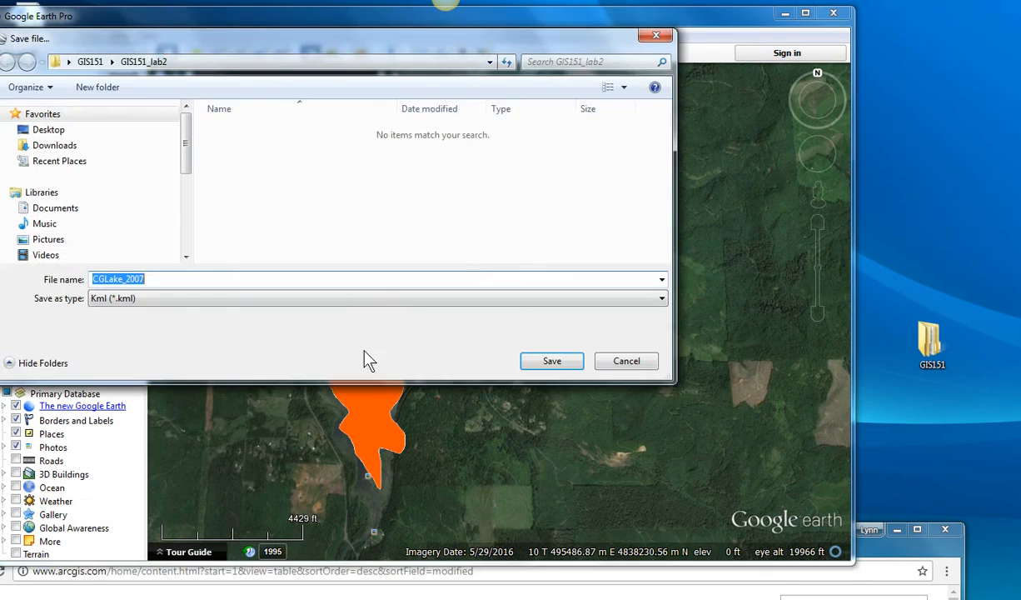
left_click(145, 302)
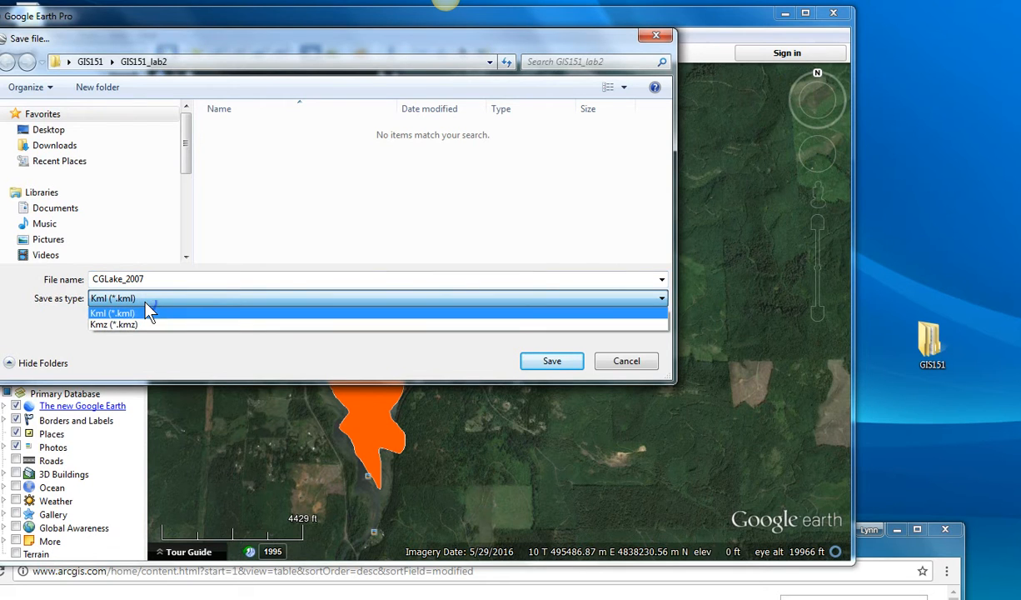
left_click(113, 315)
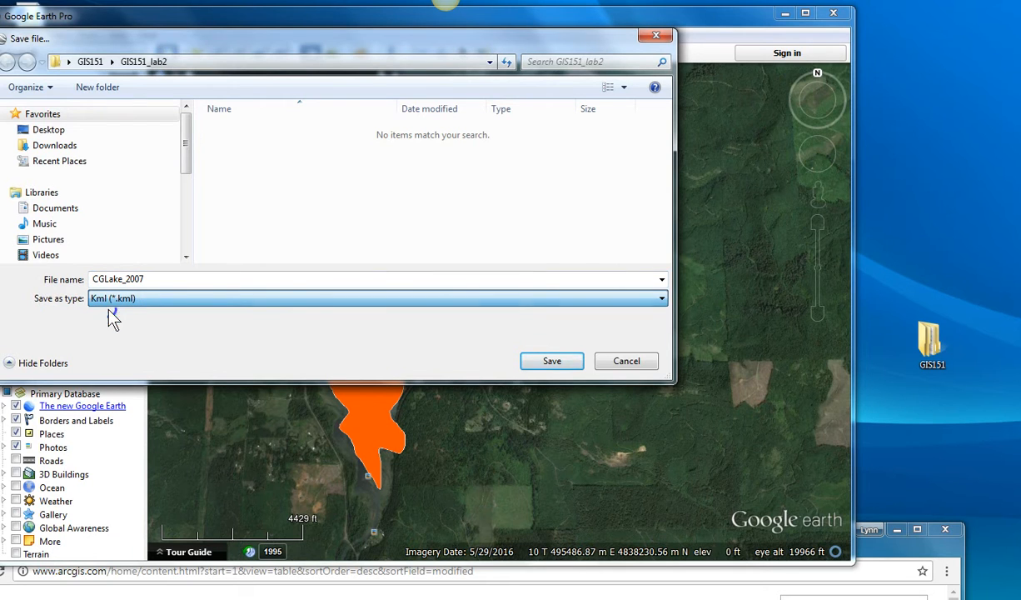
left_click(90, 60)
double_click(246, 134)
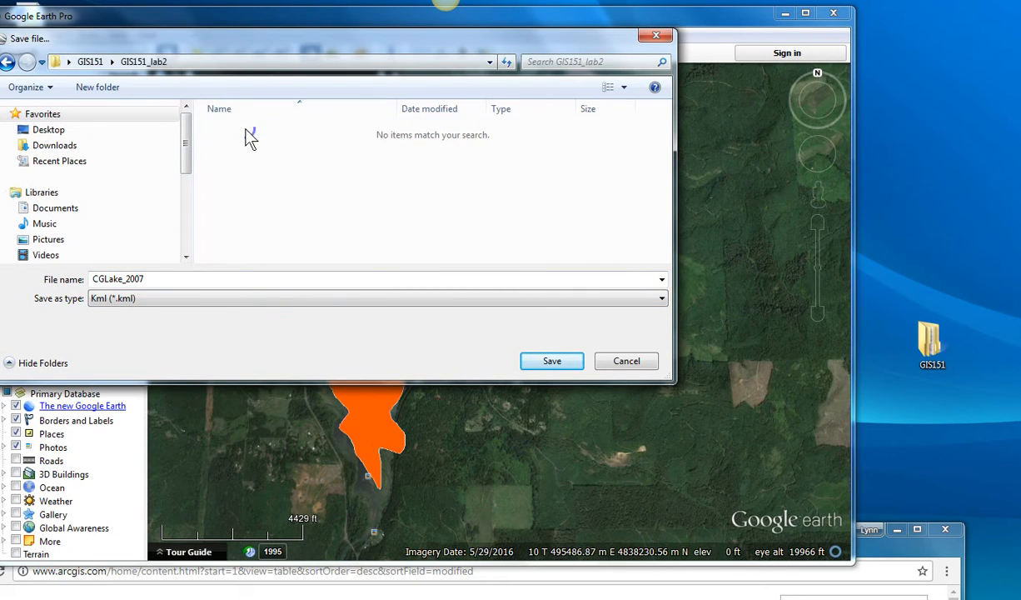
left_click(552, 365)
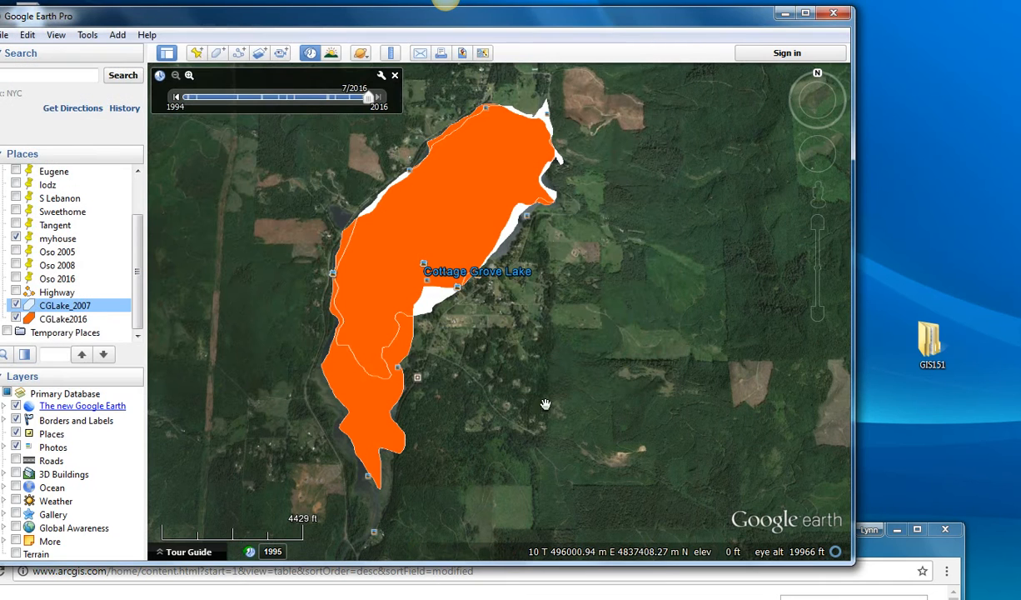
Step: Save the CGLake2016 polygon as the KML file CGLake2016 in the GIS151_lab2 folder
right_click(66, 320)
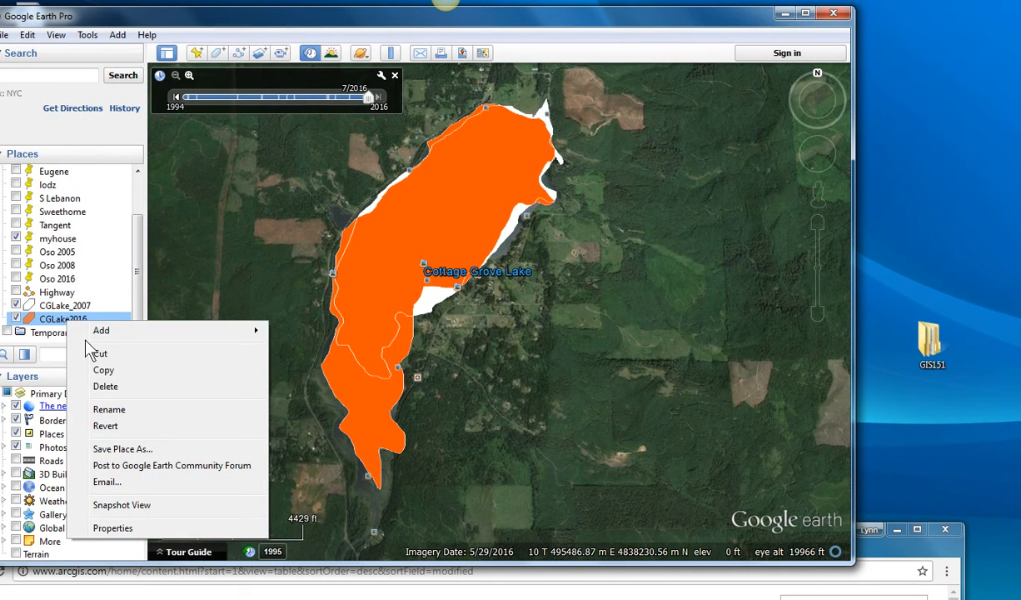
left_click(111, 450)
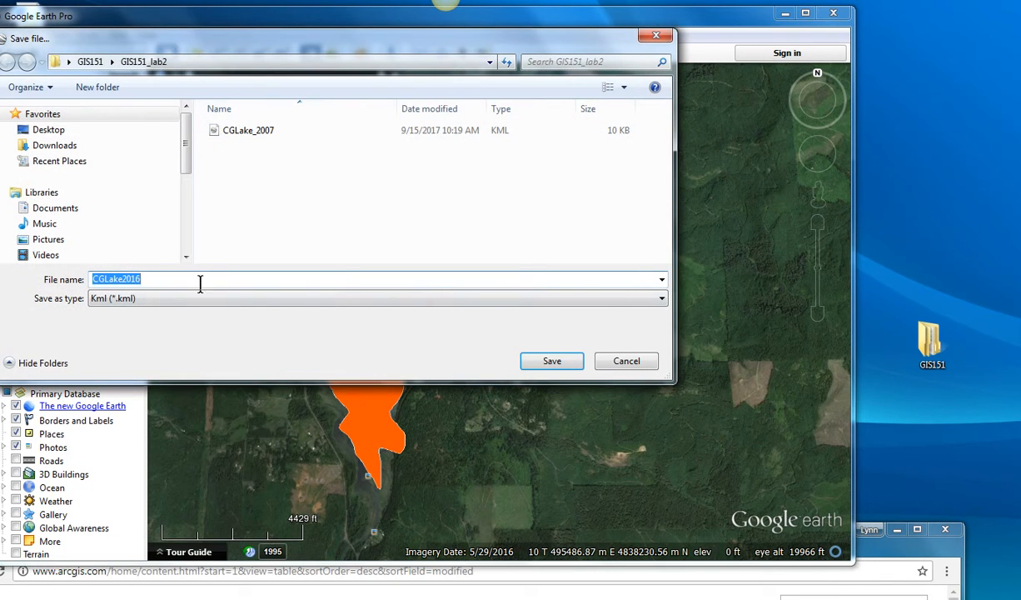
left_click(555, 360)
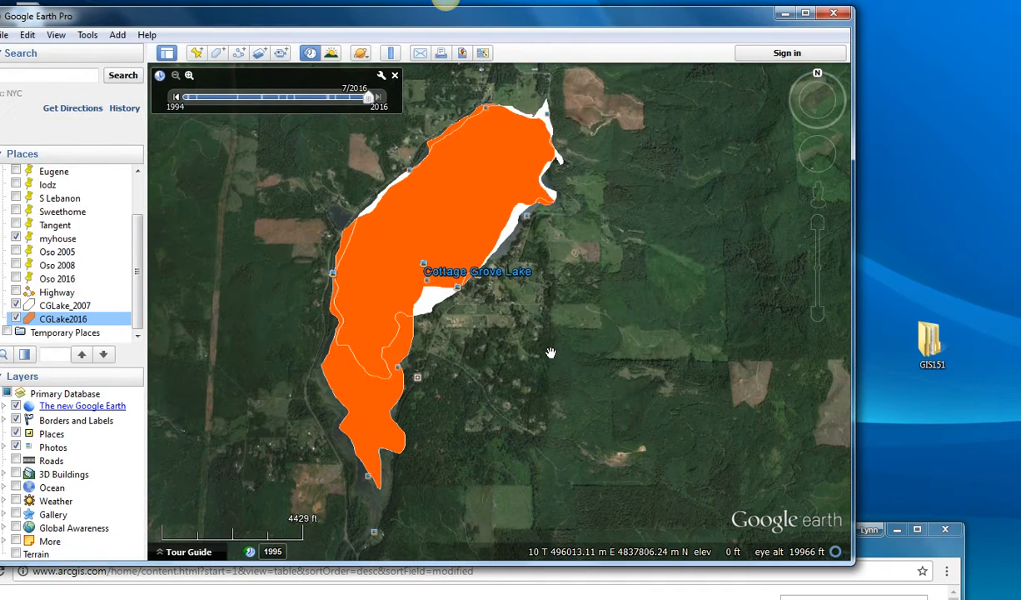
Step: Switch to ArcGIS Online, bring the whole browser window into view and open the GIS151Lab2 content folder
left_click(627, 590)
left_click_drag(634, 559, 691, 1)
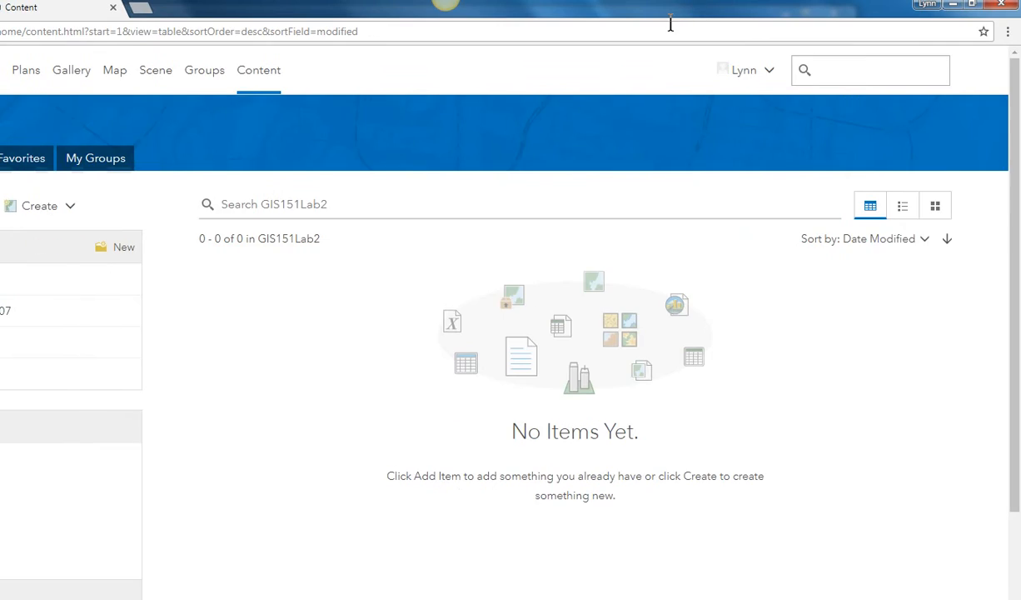
left_click(973, 7)
left_click_drag(591, 13, 600, 27)
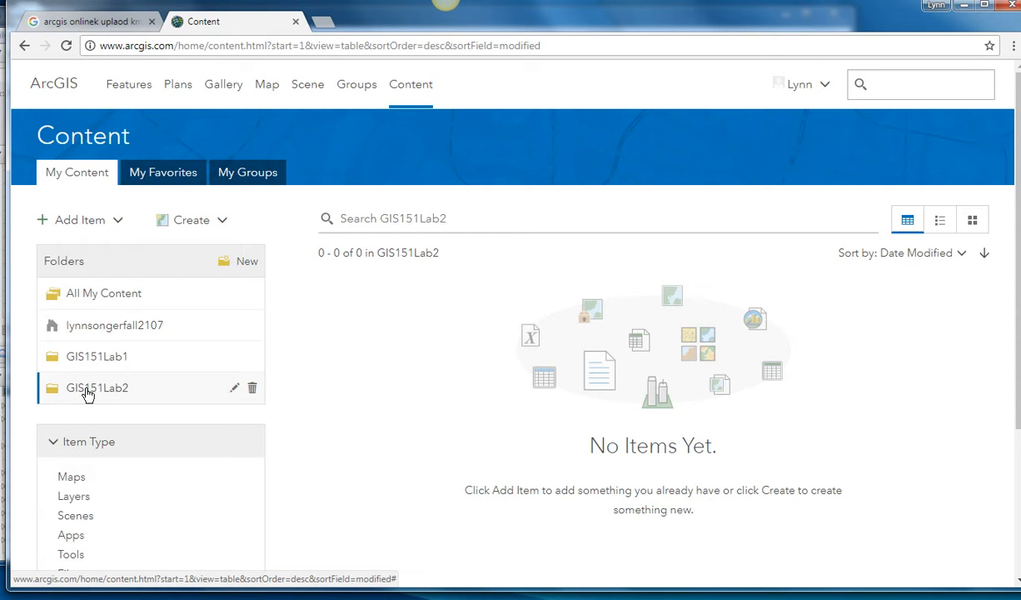
left_click(86, 357)
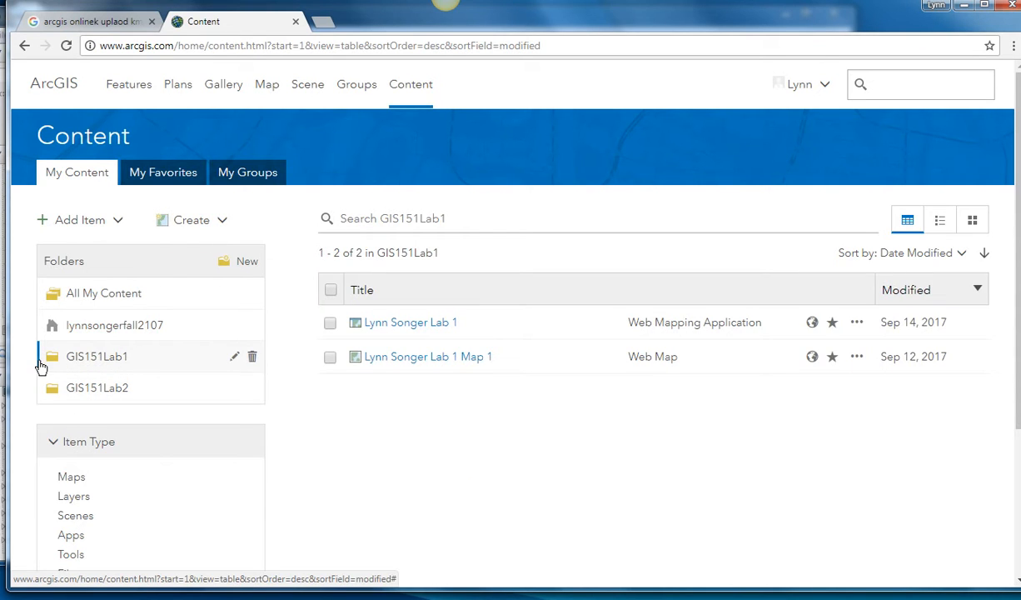
left_click(84, 398)
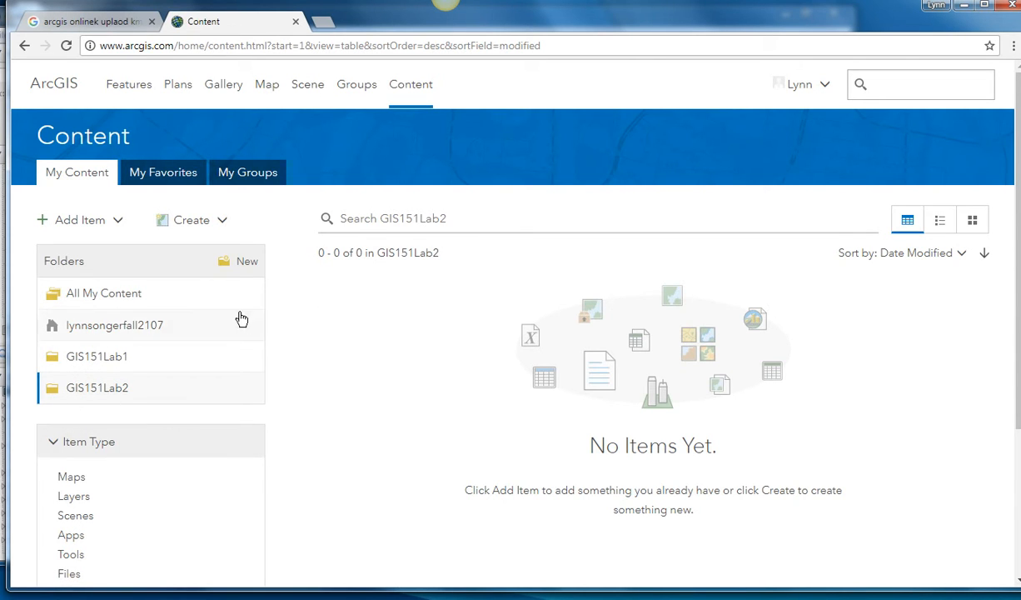
Step: Start a new map titled "Lake Comparison 2007 and 2016 :" plus the author's surname, tagged "lake comparisons"
left_click(219, 221)
left_click(212, 247)
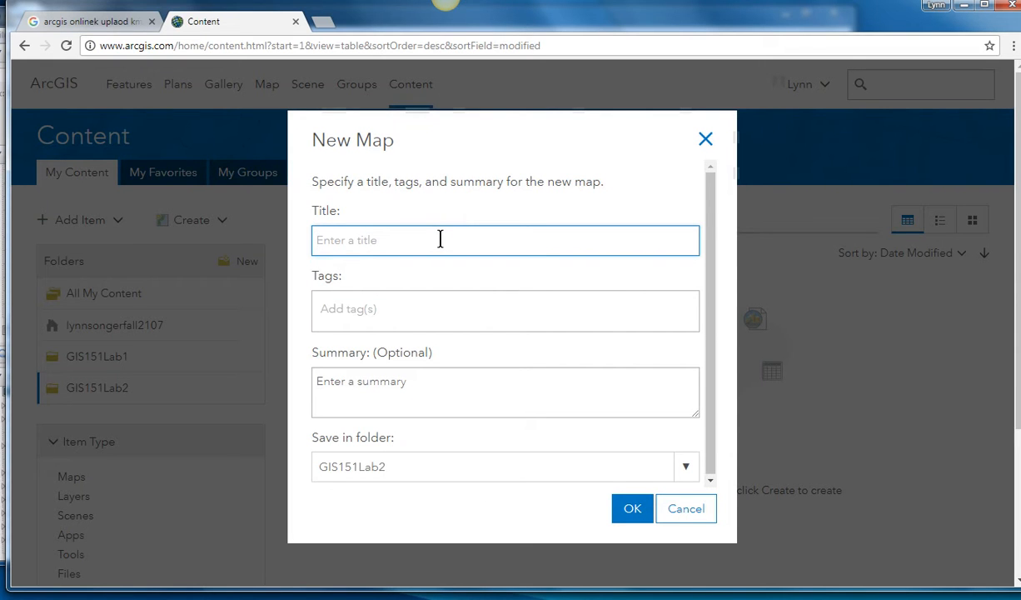
type("Lake Comparison 2")
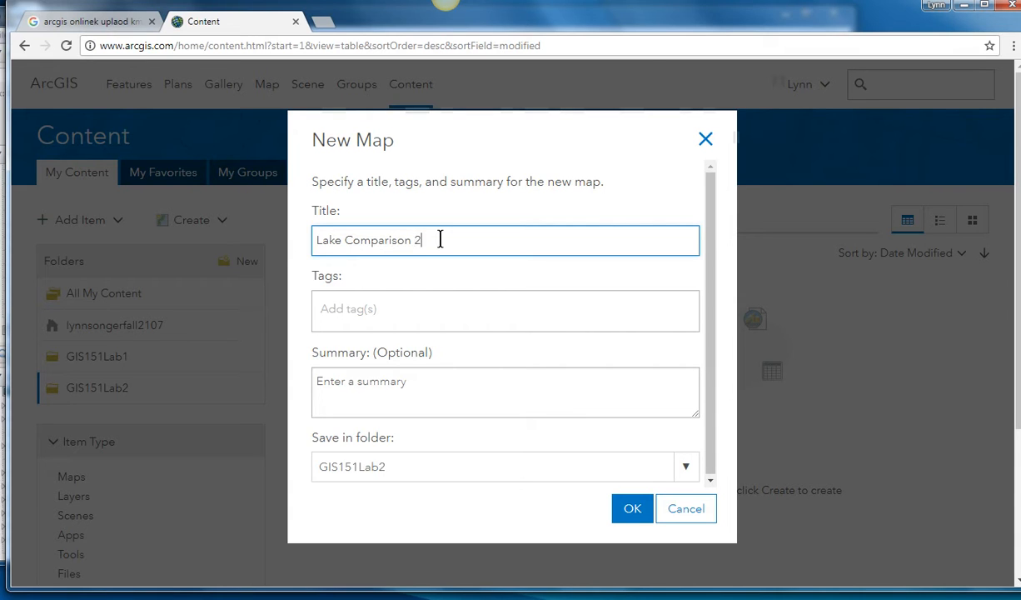
type("007 and 2016 : Songer")
left_click(380, 319)
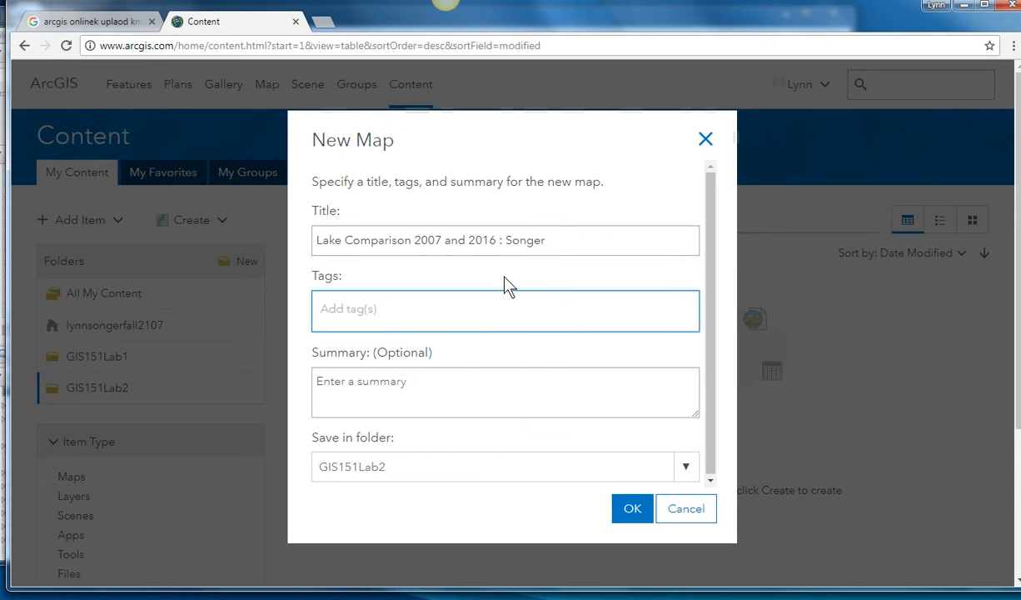
type("lake comp")
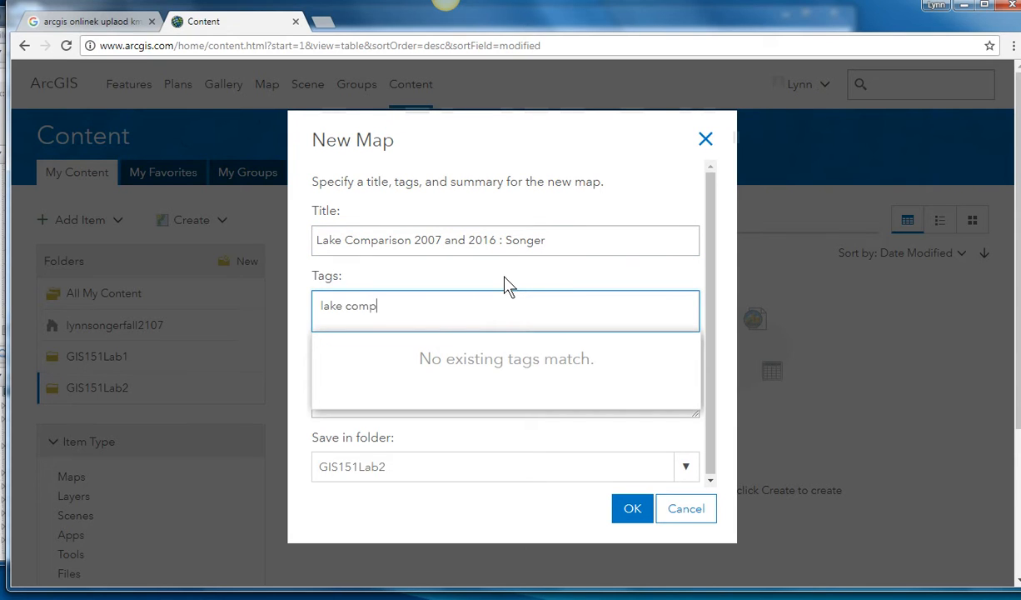
type("arisons")
Step: Add "Cottage Grove" at the beginning of the new map's title
left_click(317, 239)
type("cottage")
key("BackSpace")
key("BackSpace")
key("BackSpace")
key("BackSpace")
key("BackSpace")
key("BackSpace")
key("BackSpace")
type("Go")
key("BackSpace")
key("BackSpace")
type("Cottage Grove")
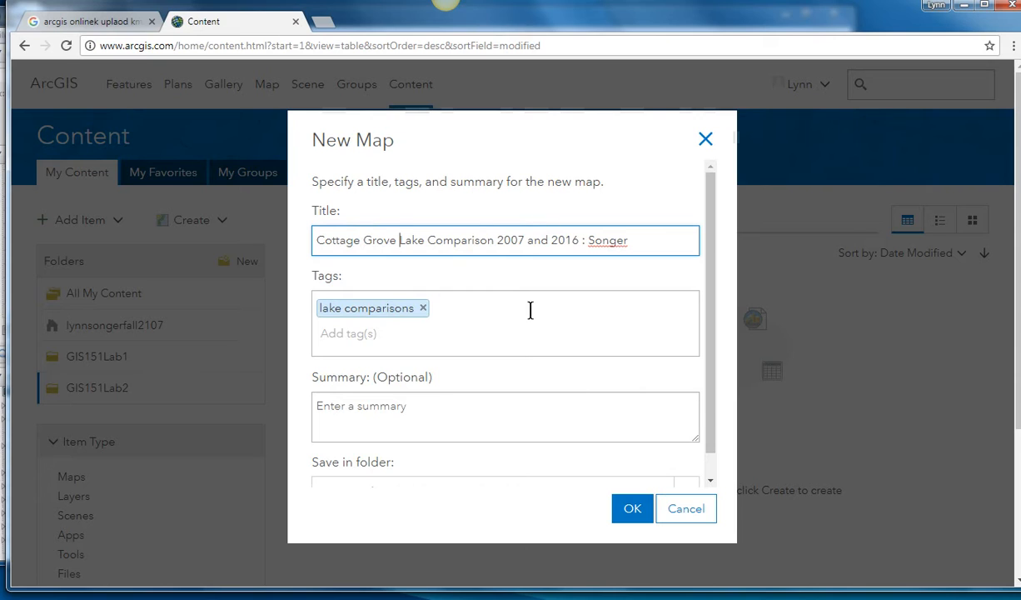
Step: Enter the summary "lake comparisons", create the map in GIS151Lab2 and open it, discarding the previous map's unsaved changes
left_click(439, 418)
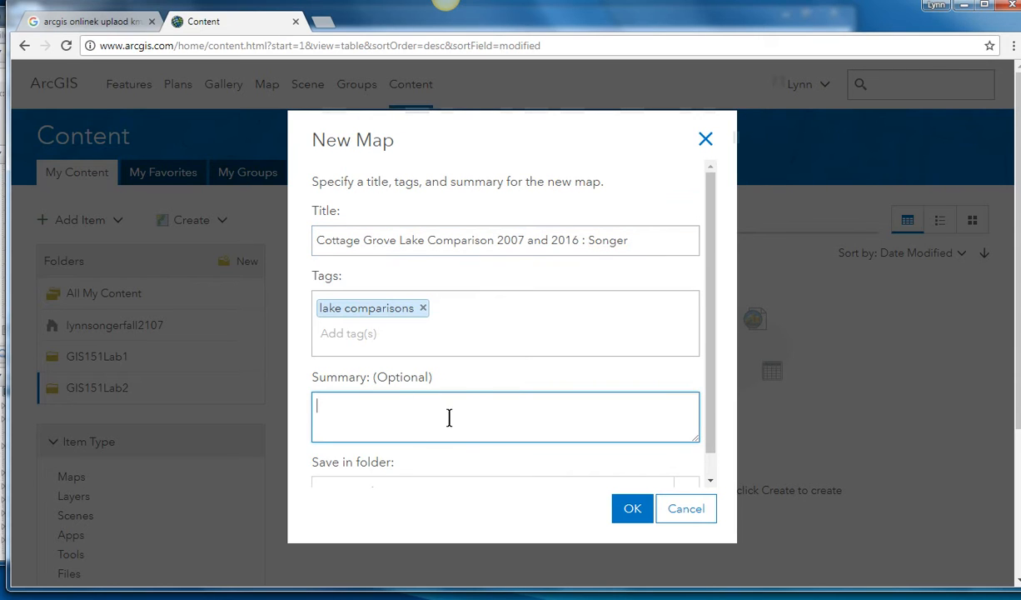
type("lake comparisons")
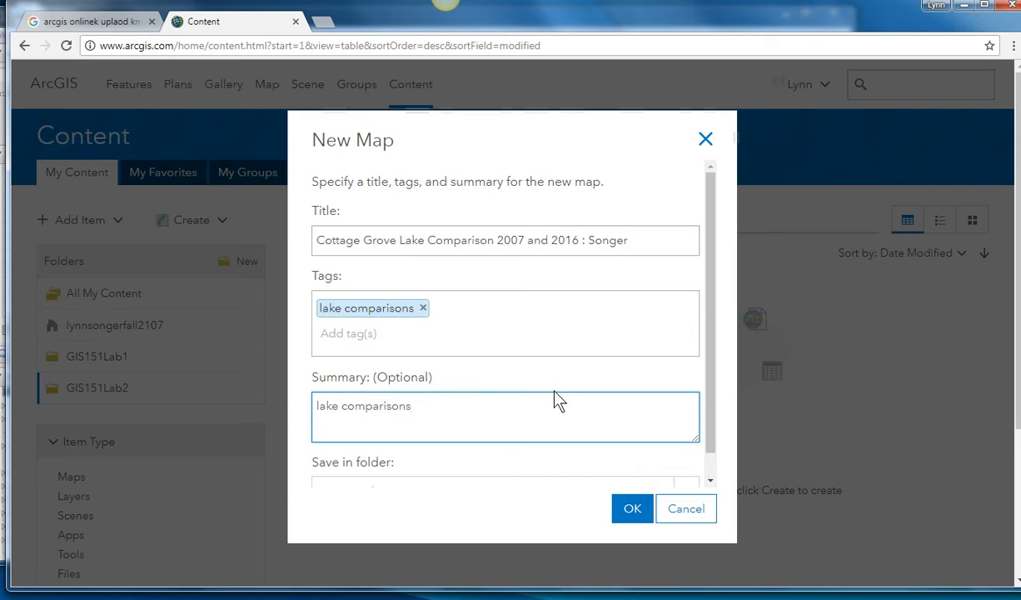
scroll(659, 391, "down", 1)
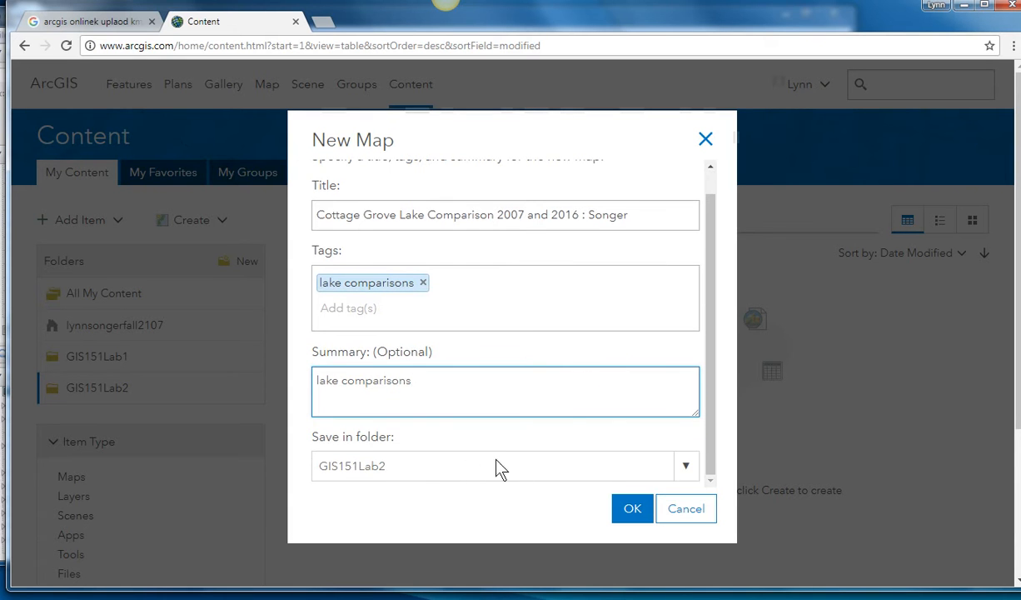
left_click(639, 510)
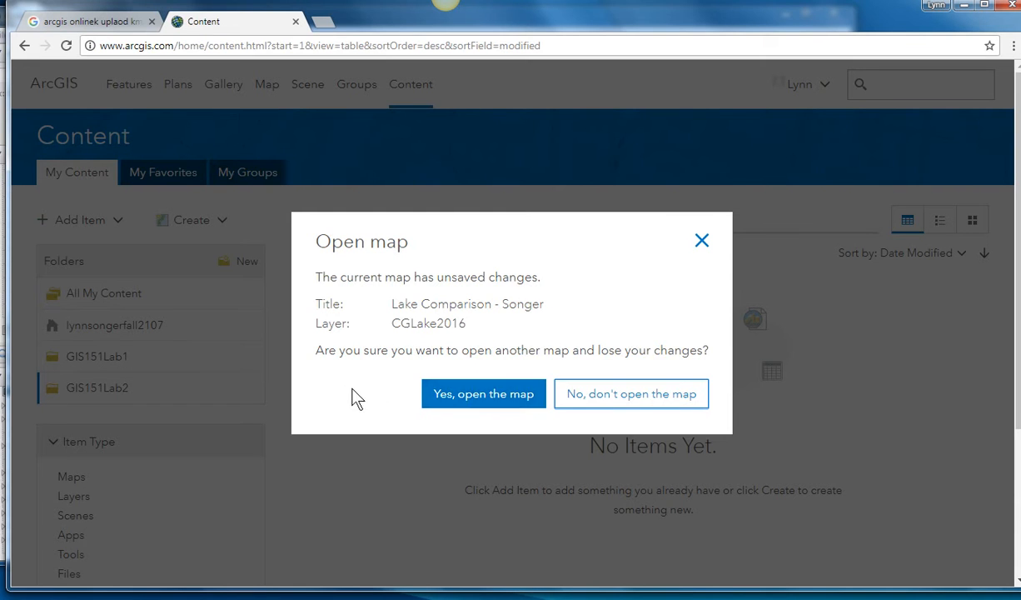
left_click(479, 403)
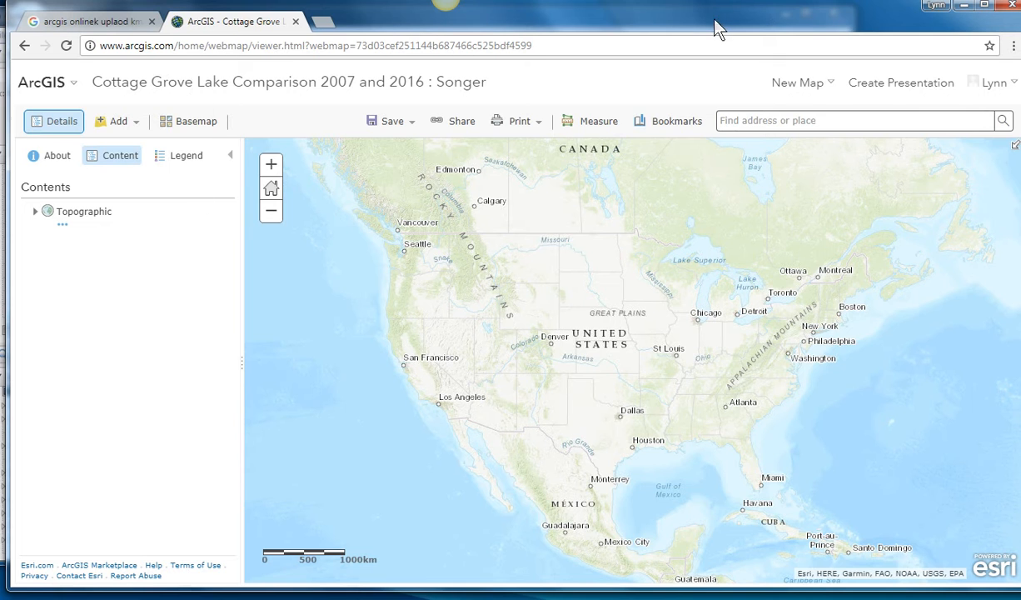
Step: Return from the map to the account's content by way of the profile page and open the GIS151Lab2 folder
left_click(995, 89)
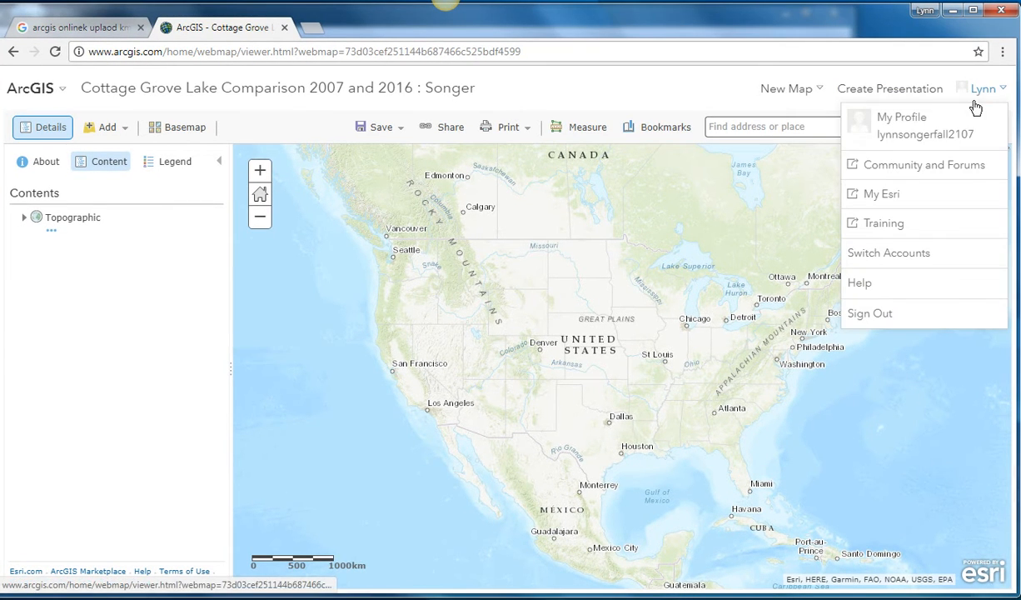
left_click(896, 133)
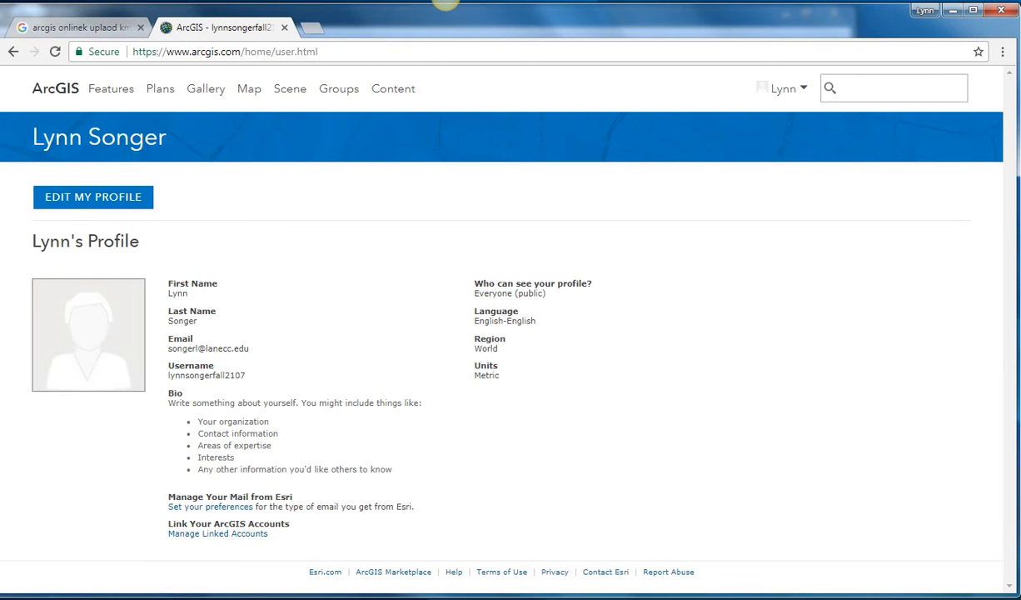
left_click(397, 92)
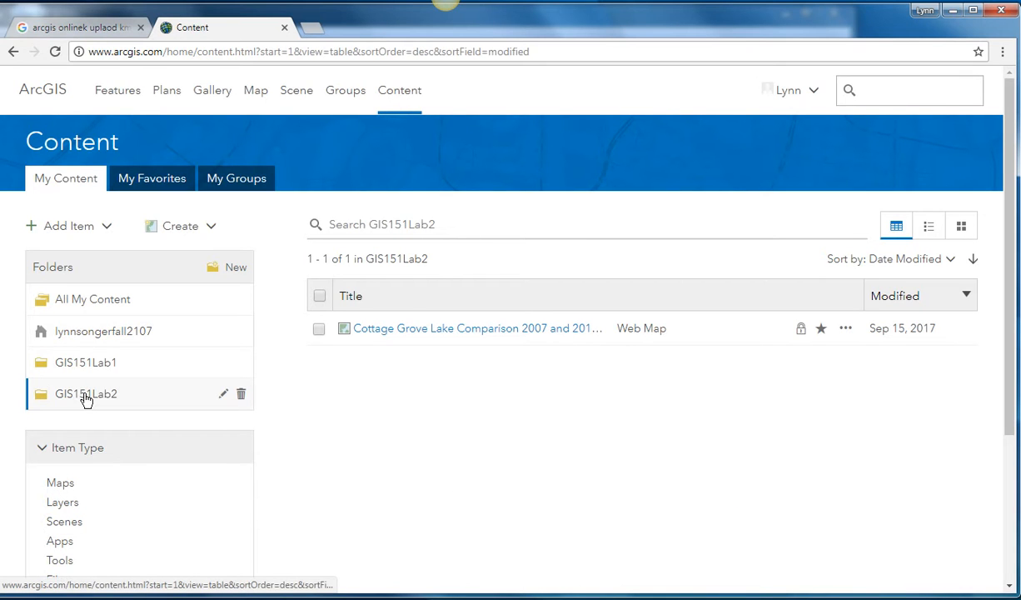
Step: Start adding an item from the computer to GIS151Lab2 and choose the file CGLake_2007.kml
left_click(65, 228)
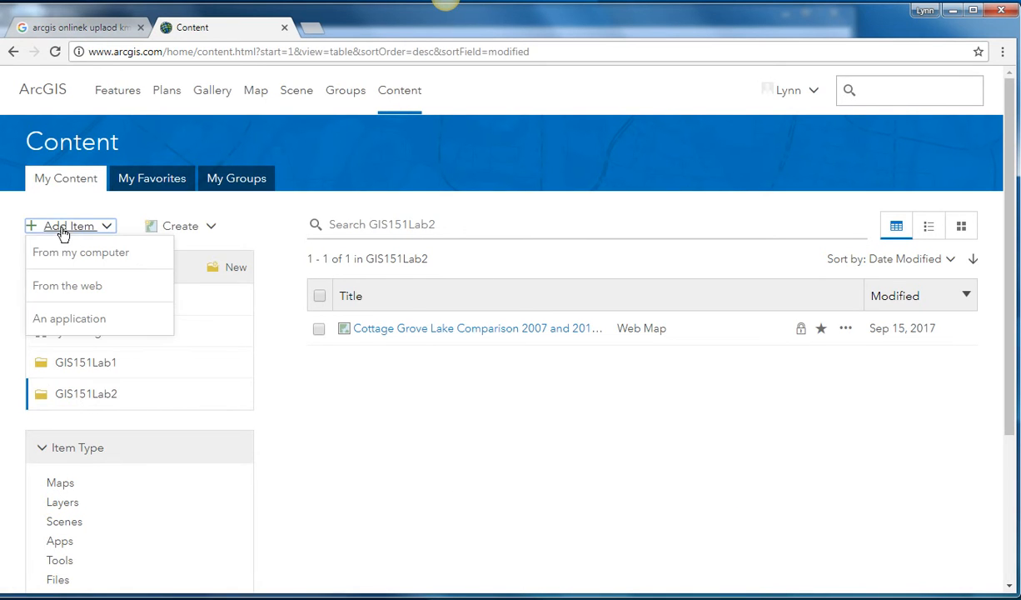
left_click(66, 252)
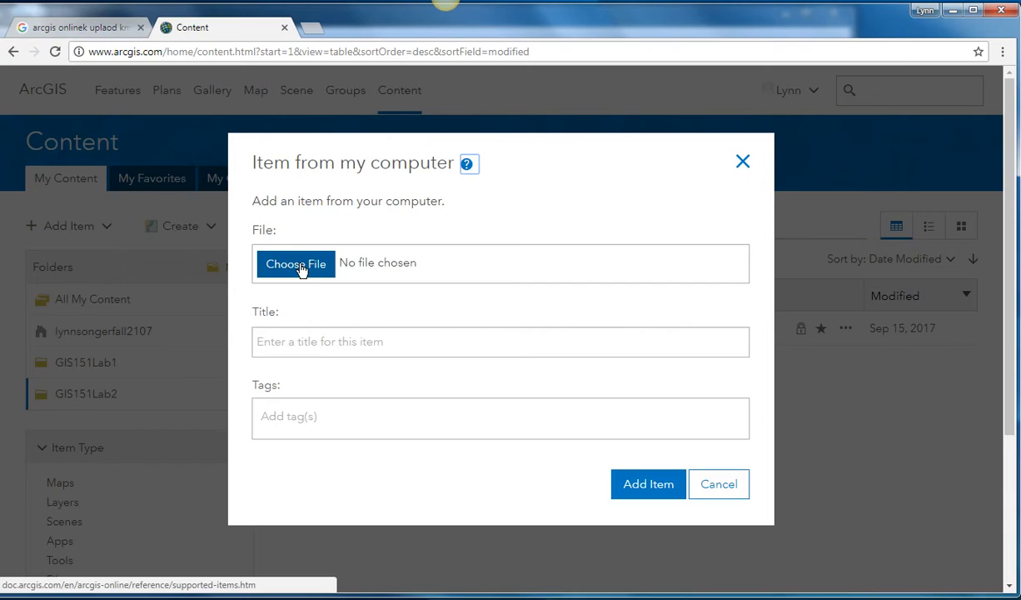
left_click(298, 265)
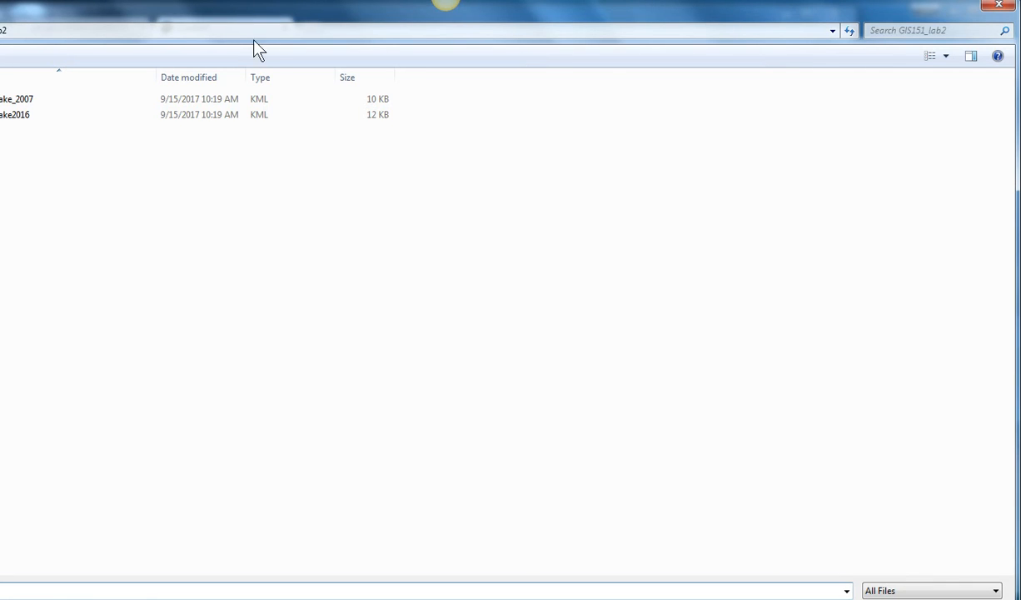
double_click(13, 99)
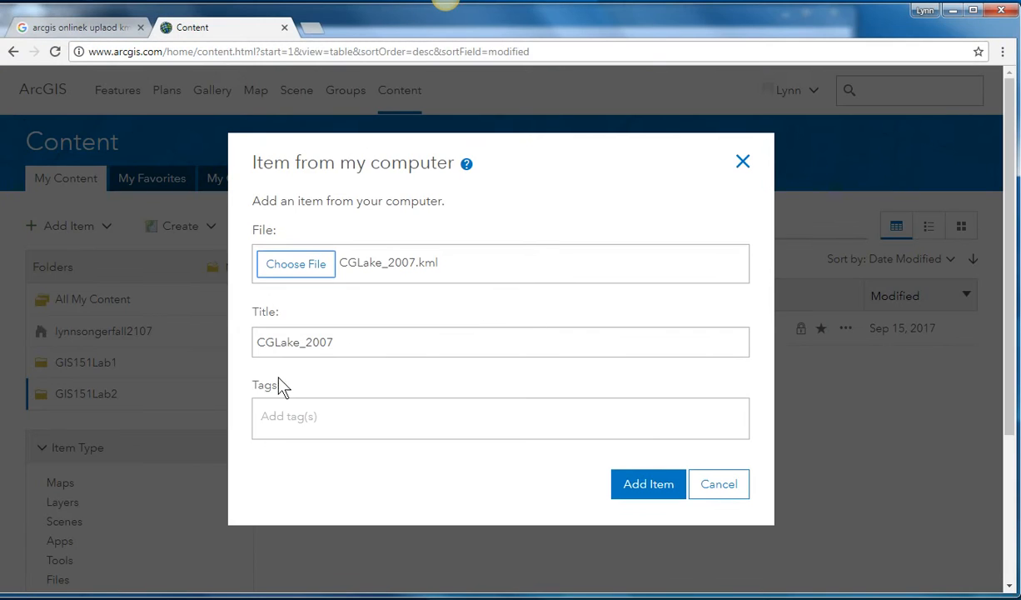
Step: Tag the CGLake_2007 item "comparisons", add it to the content and open it in Map Viewer
left_click(321, 423)
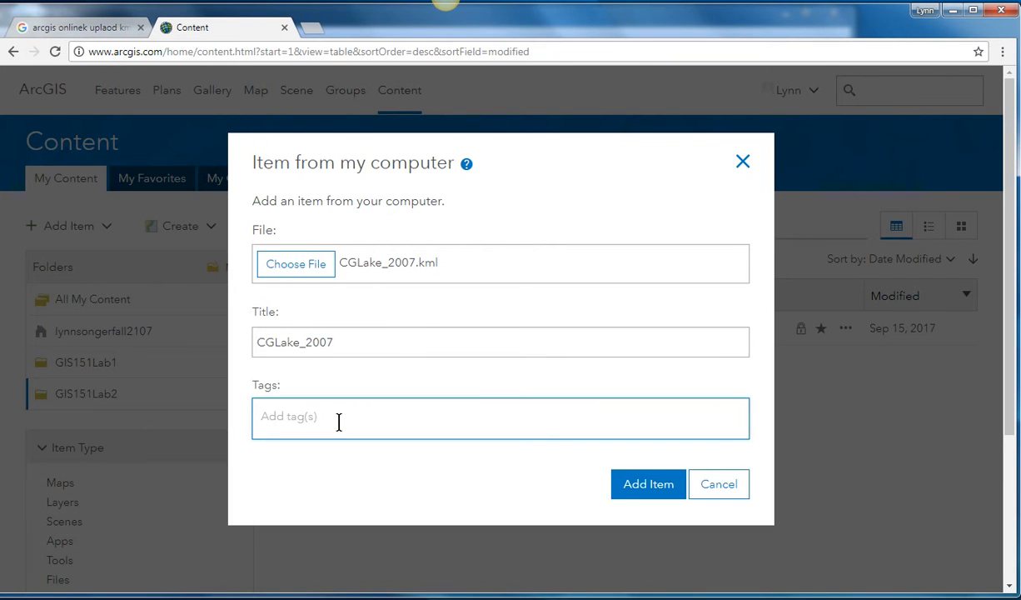
type("comparisons")
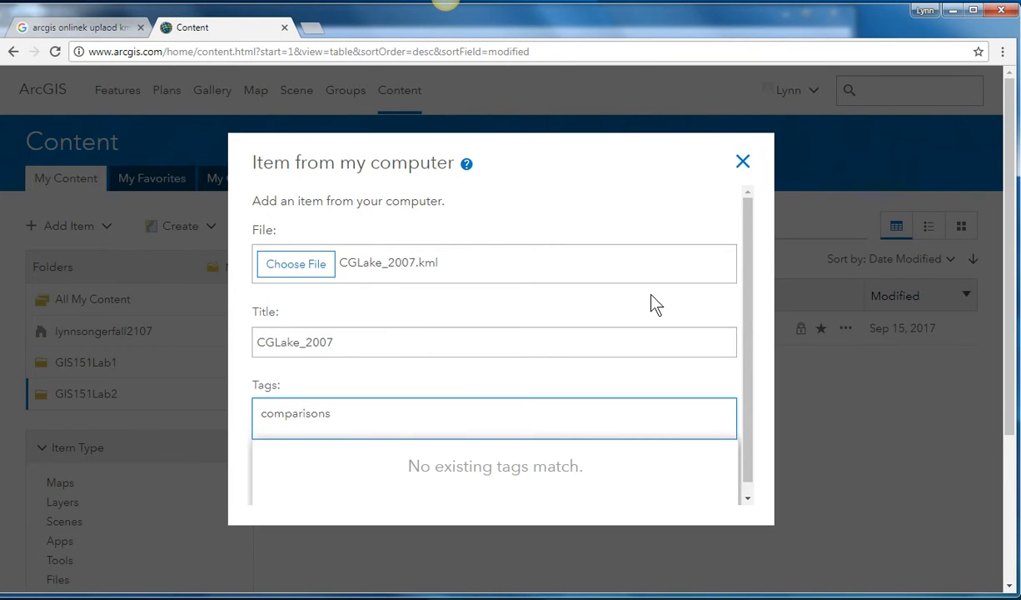
key("Return")
left_click(631, 509)
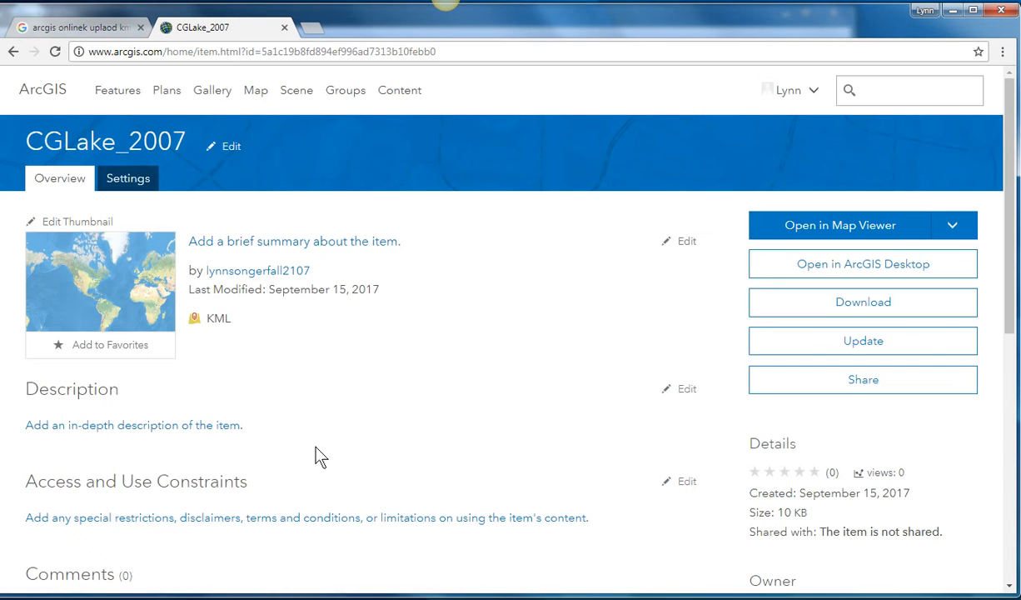
left_click(840, 233)
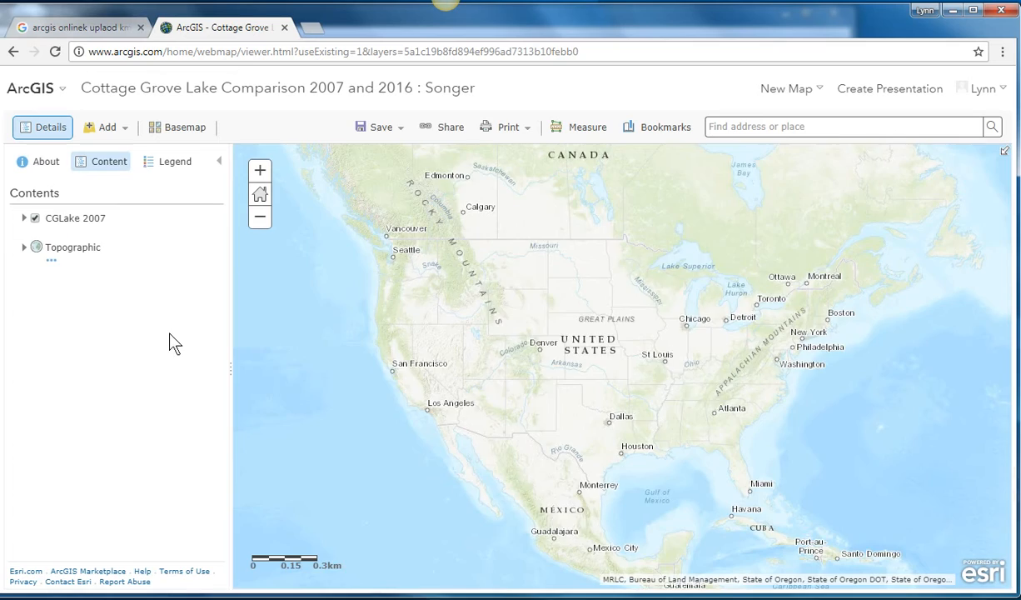
Step: Look at the 2007 lake polygon on the map, and return by way of the profile page to the GIS151Lab2 content
scroll(702, 384, "down", 3)
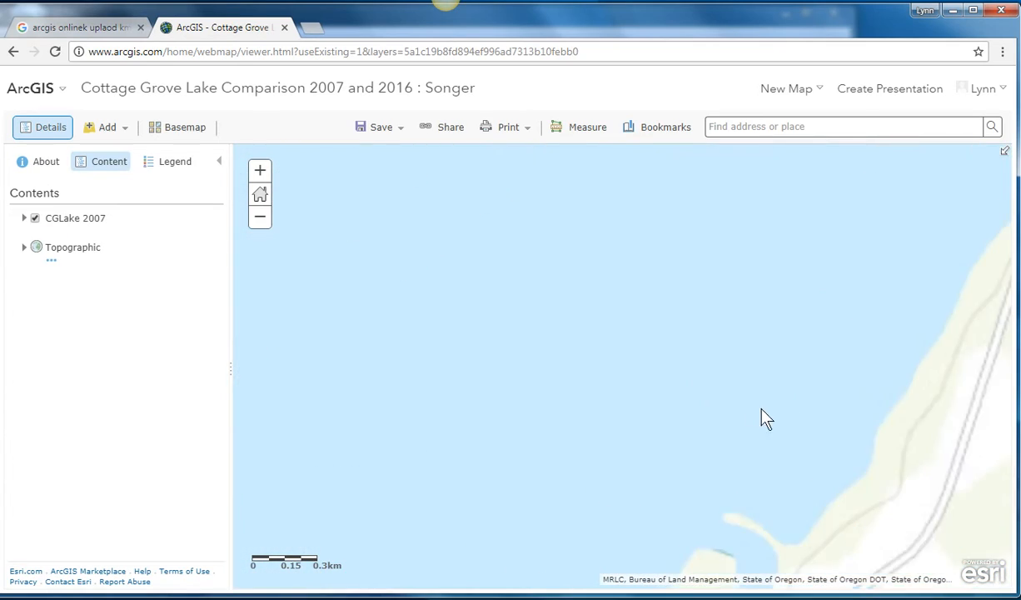
scroll(814, 348, "up", 1)
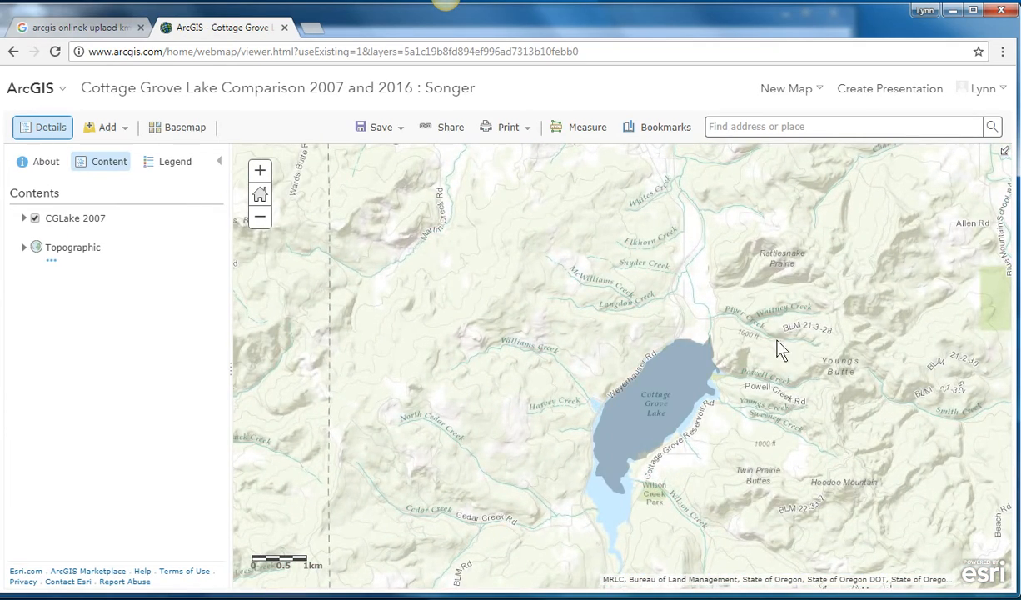
left_click(988, 90)
left_click(908, 133)
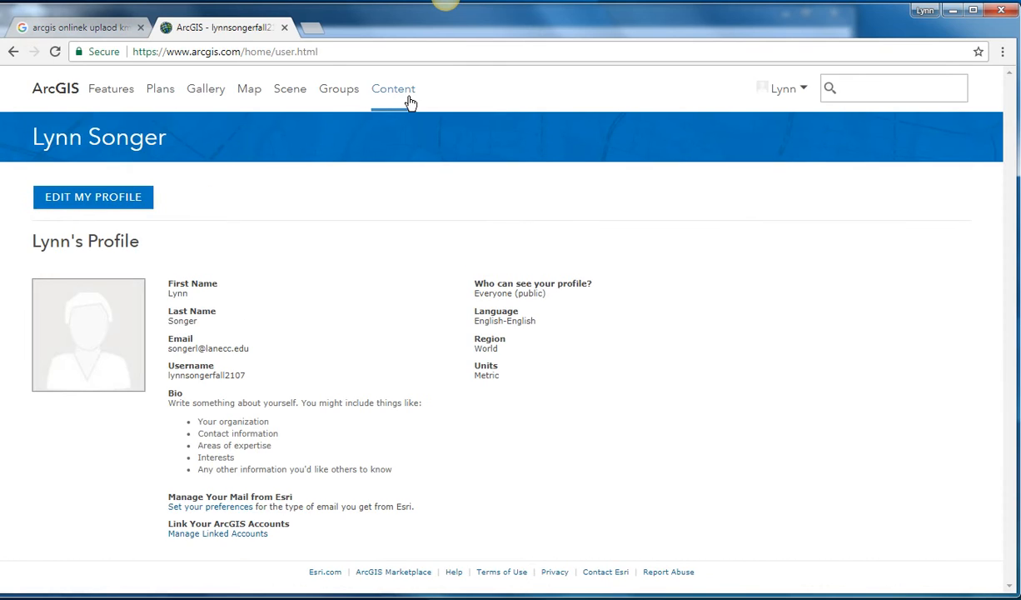
left_click(399, 93)
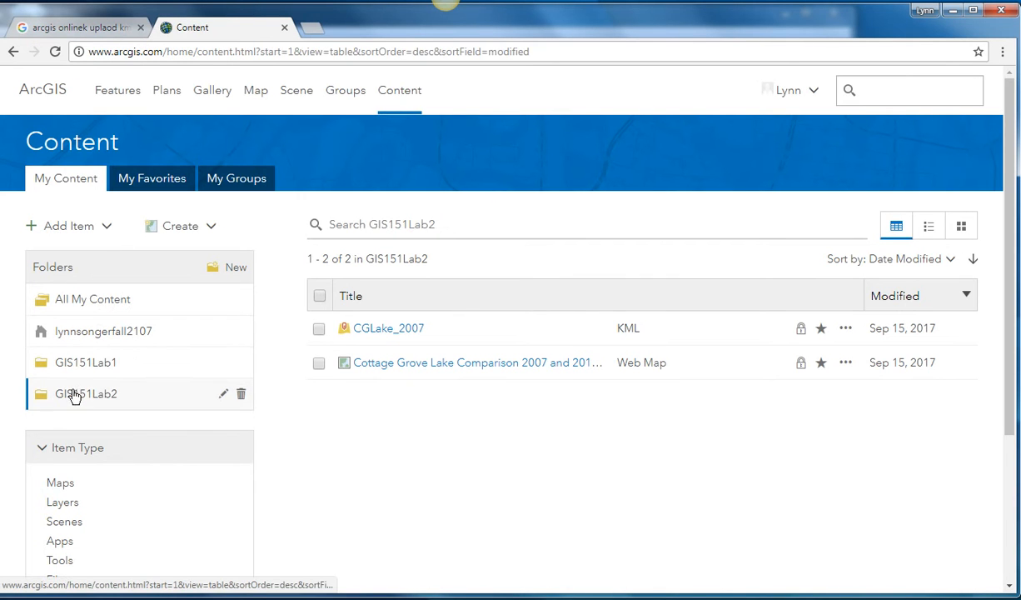
Step: Start adding another item from the computer to GIS151Lab2 and choose the file CGLake2016.kml
left_click(89, 228)
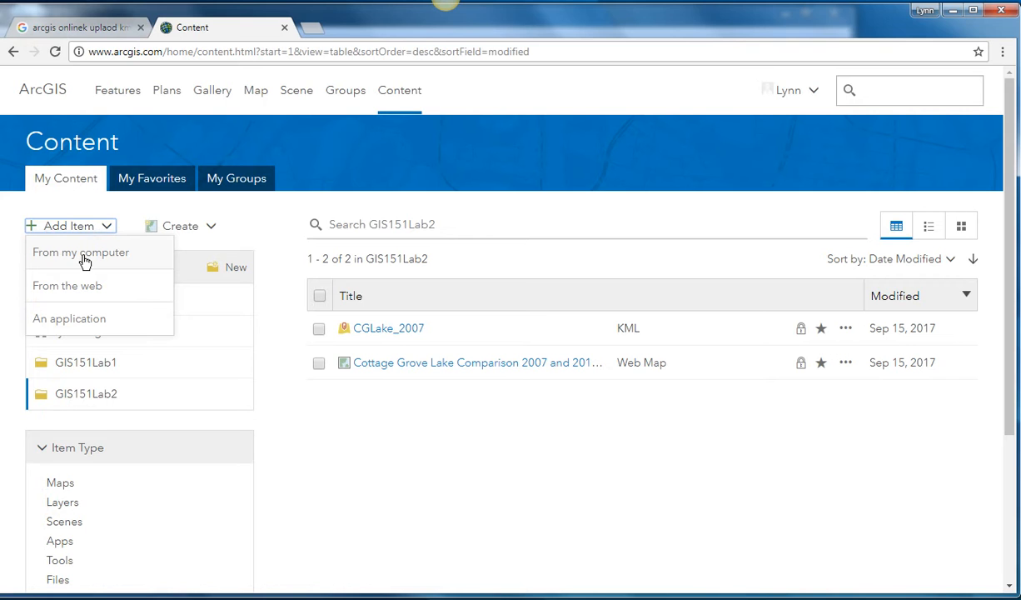
left_click(84, 261)
left_click(267, 261)
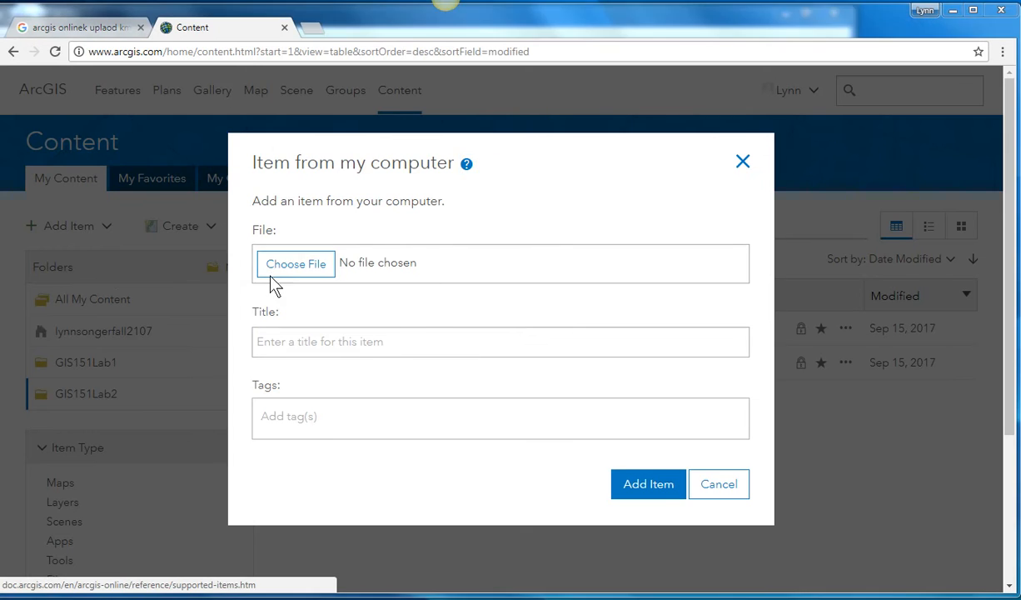
left_click(28, 116)
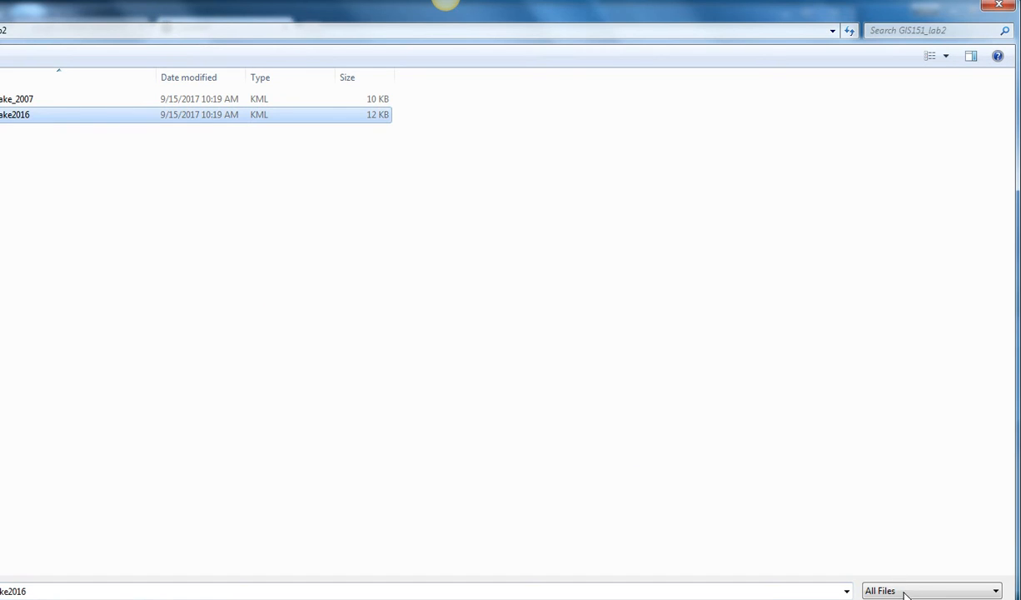
key("Return")
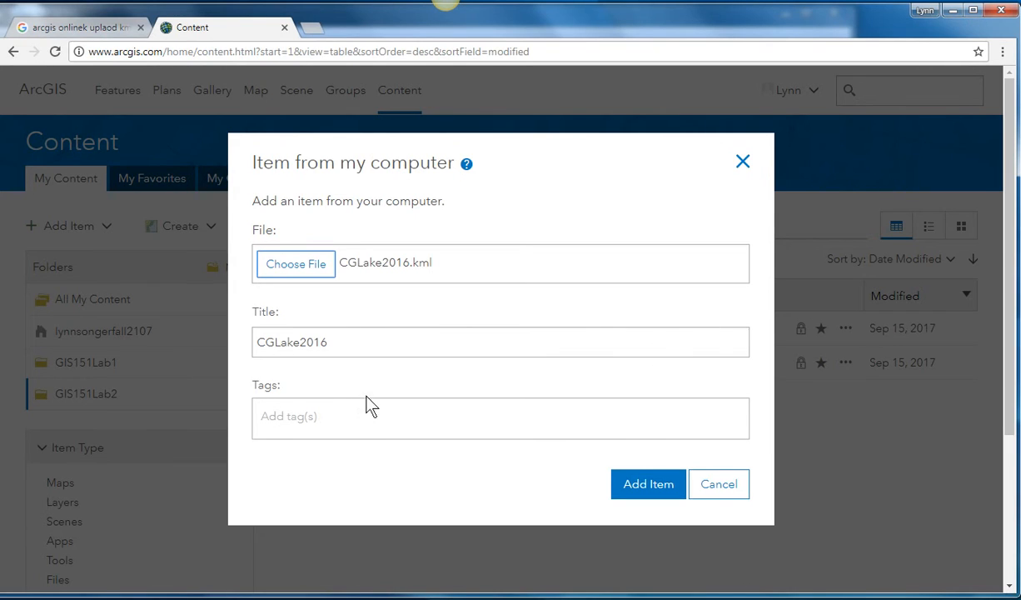
Step: Tag the CGLake2016 item "comparisons", add it to the content and open it in Map Viewer
left_click(369, 419)
type("comp")
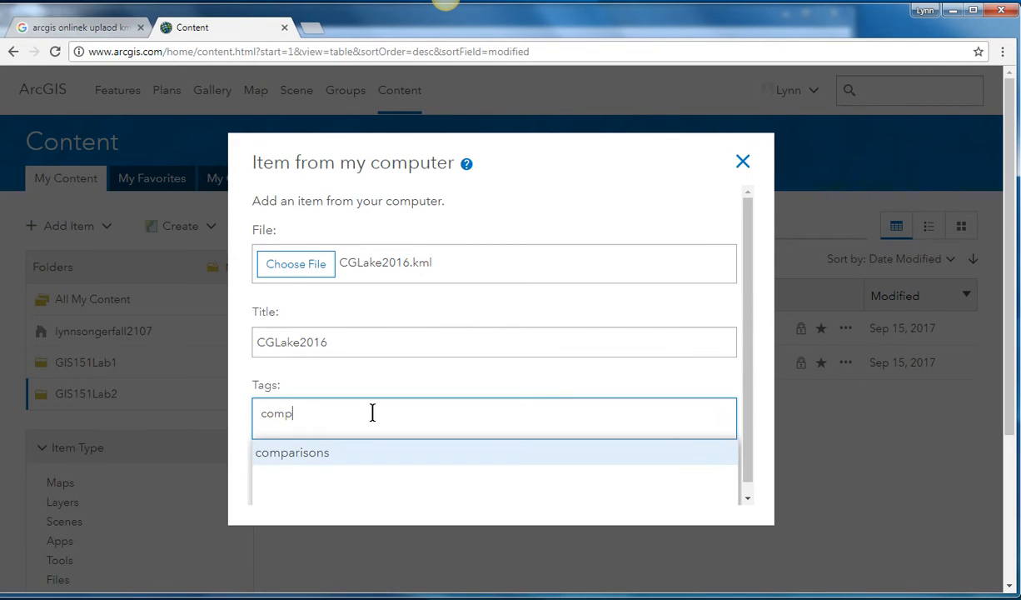
type("arion")
key("BackSpace")
key("BackSpace")
type("sons")
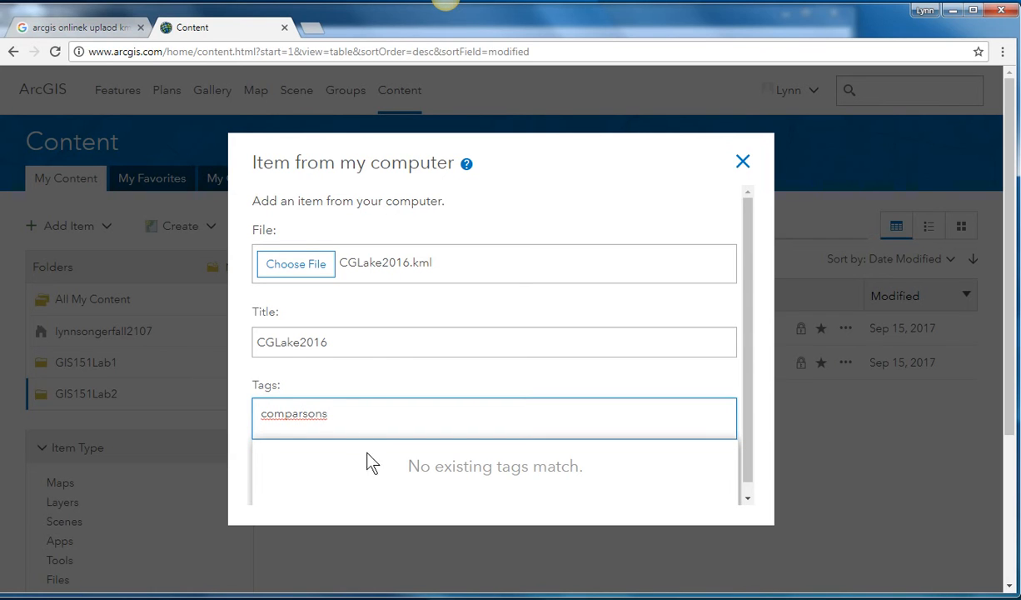
left_click(301, 414)
key("BackSpace")
type("ri")
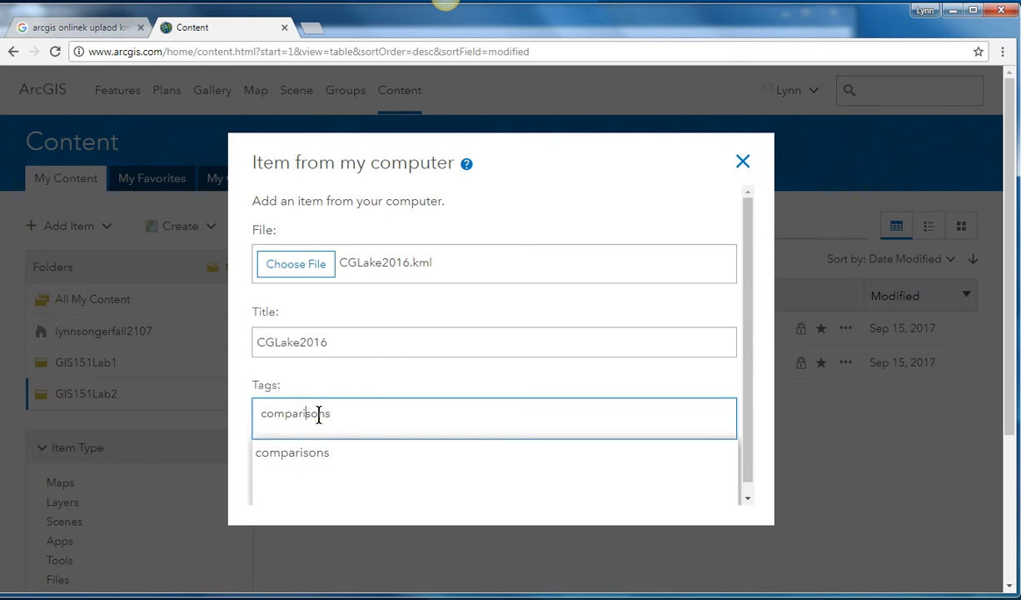
left_click(307, 456)
scroll(620, 512, "down", 1)
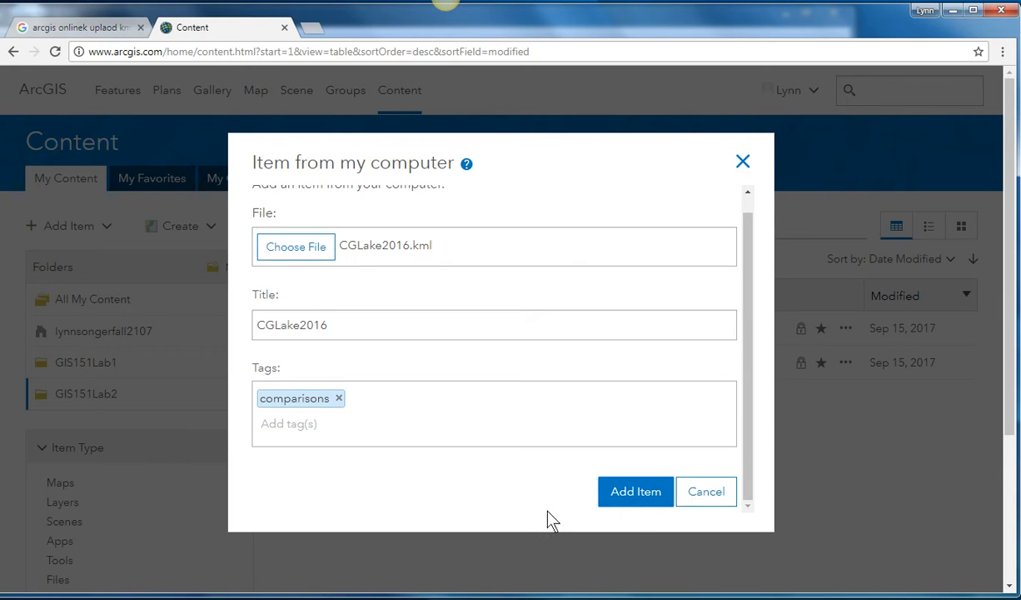
left_click(623, 493)
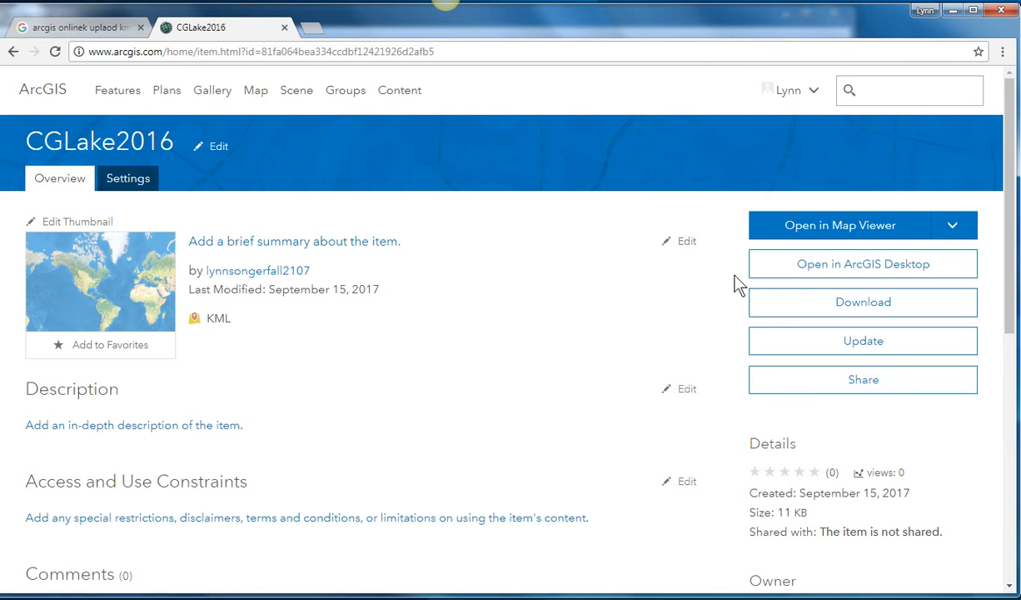
left_click(857, 225)
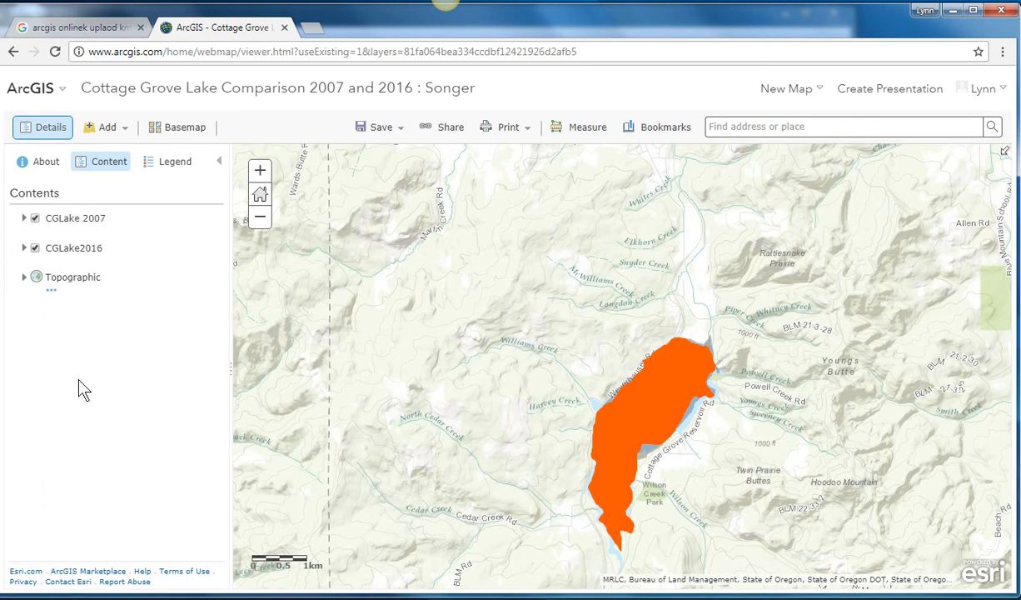
Step: Switch the CGLake 2007 and CGLake2016 layers off and on to compare the two lake outlines
left_click(34, 219)
left_click(34, 248)
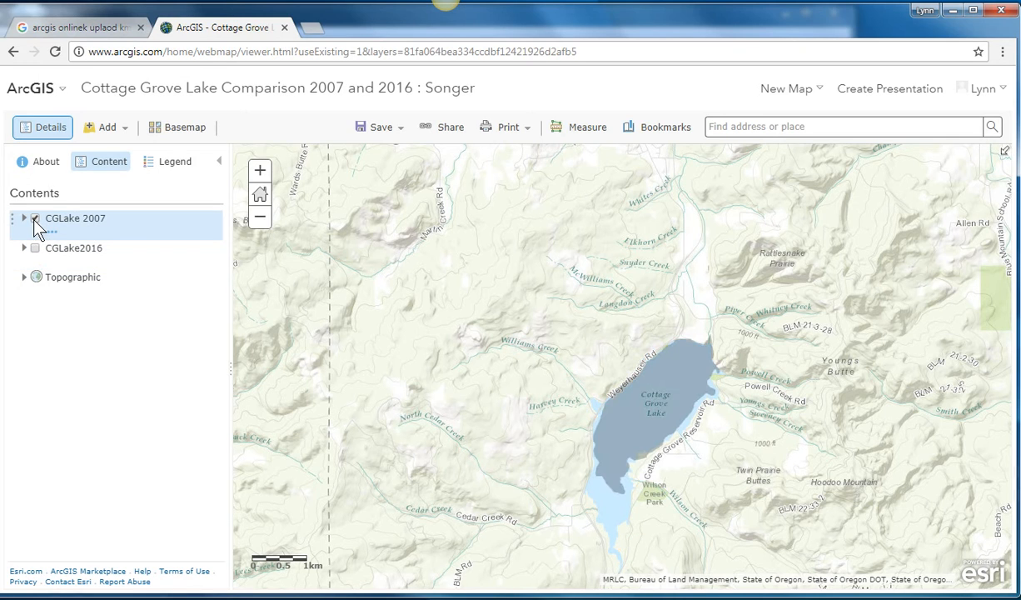
left_click(34, 219)
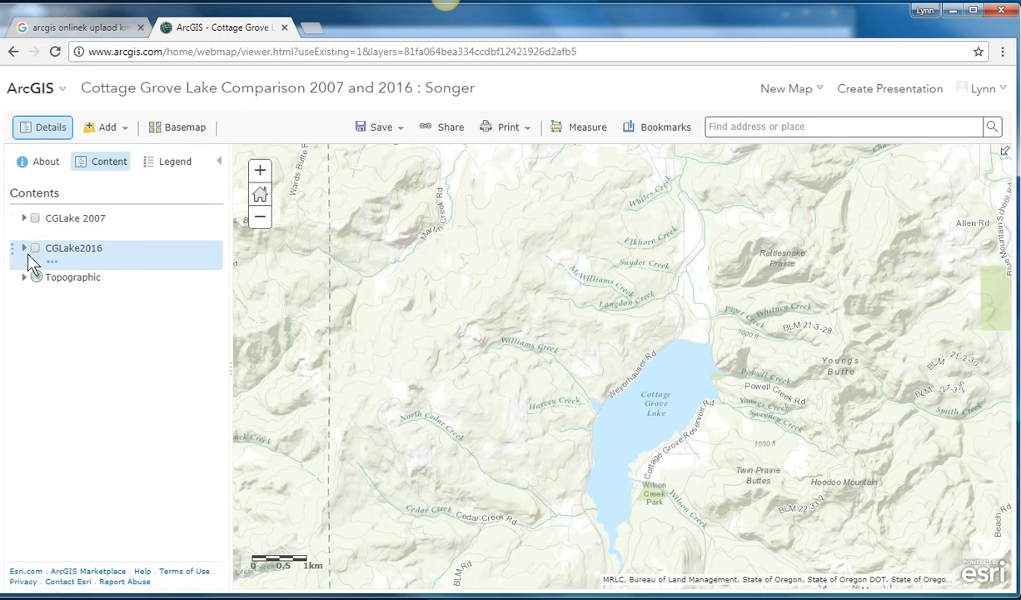
left_click(35, 248)
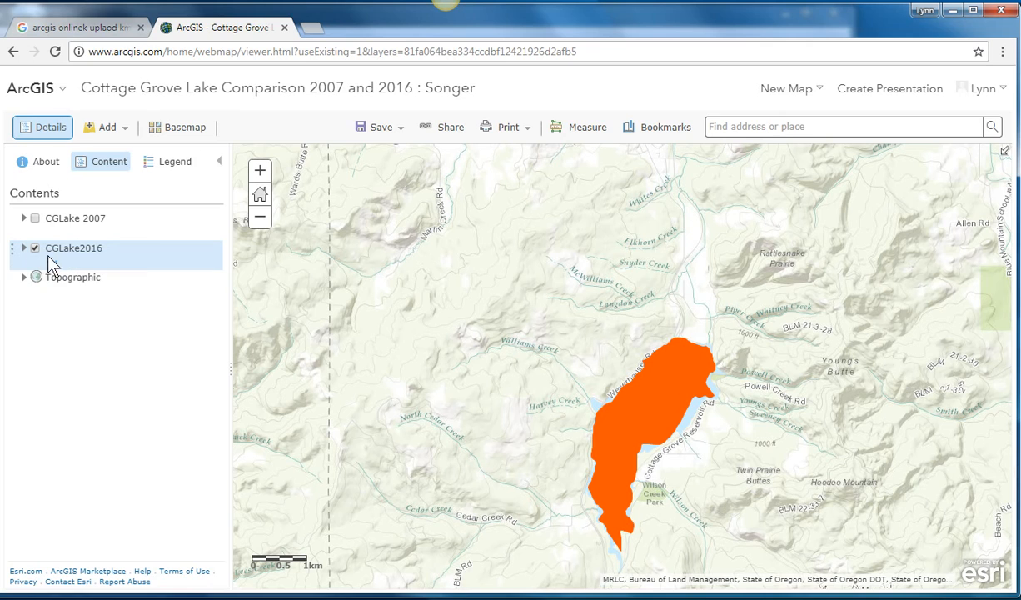
Step: Look over the options available for the CGLake2016 layer and check the map legend
left_click(52, 262)
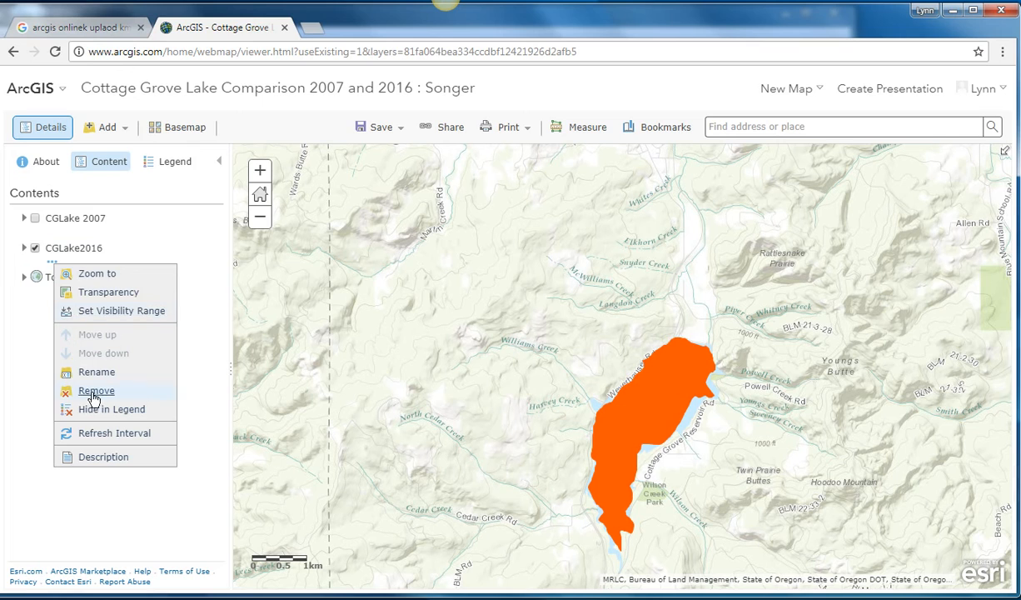
left_click(223, 248)
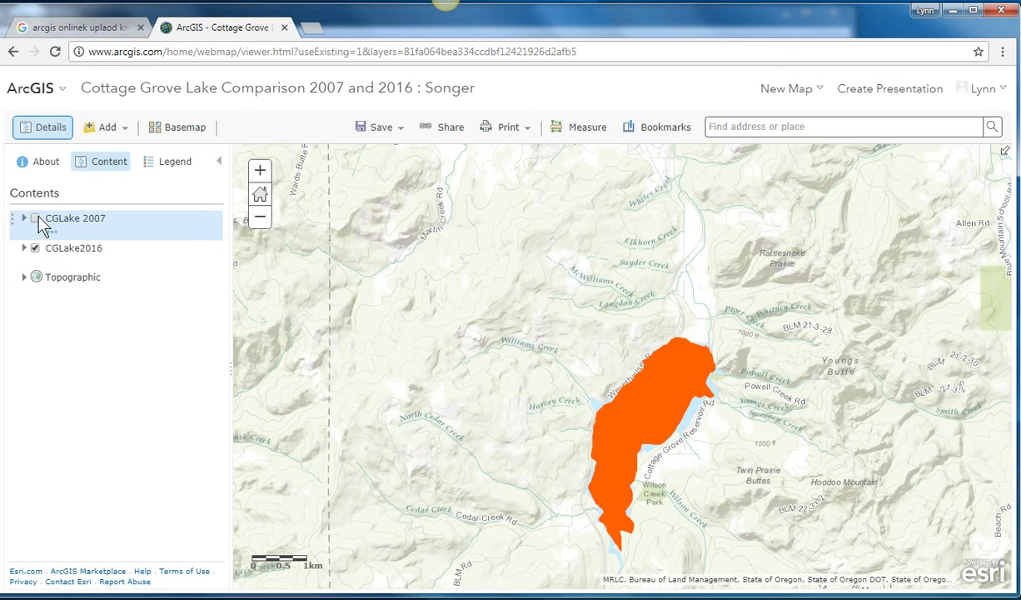
left_click(147, 164)
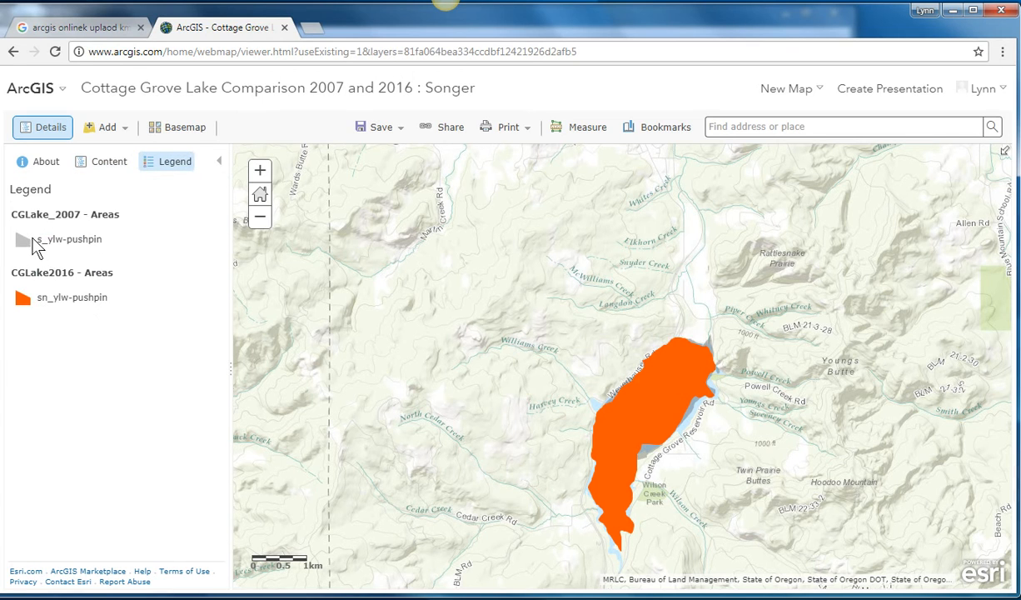
left_click(108, 165)
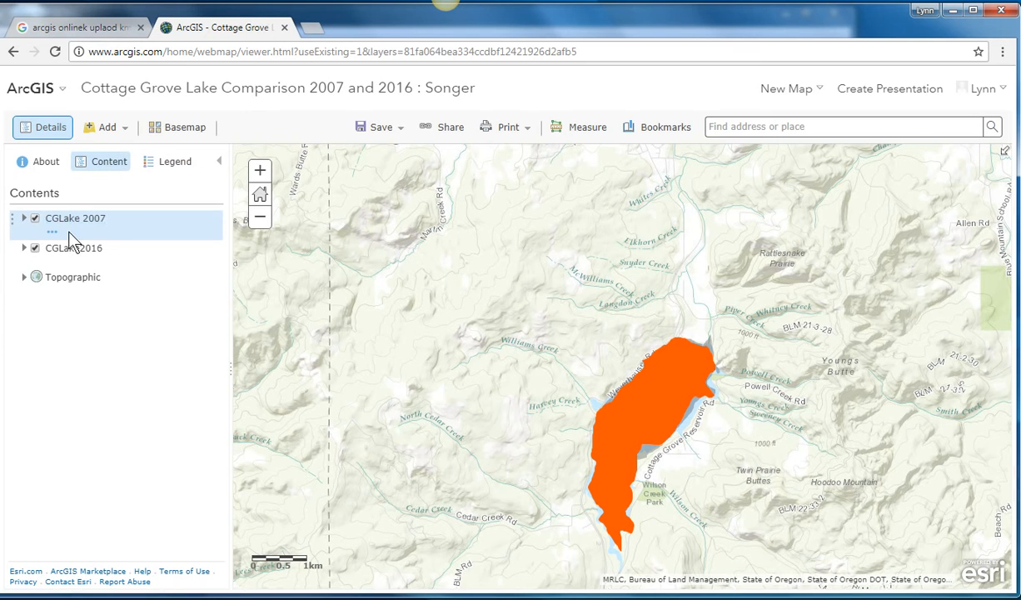
left_click(56, 232)
left_click(55, 234)
left_click(52, 234)
left_click(53, 234)
left_click(54, 234)
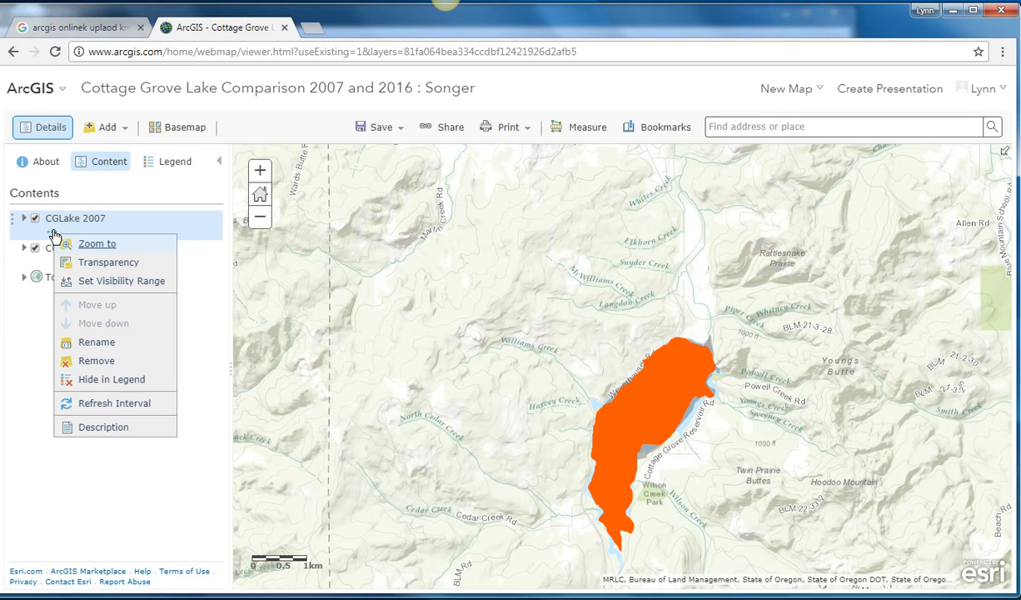
left_click(85, 342)
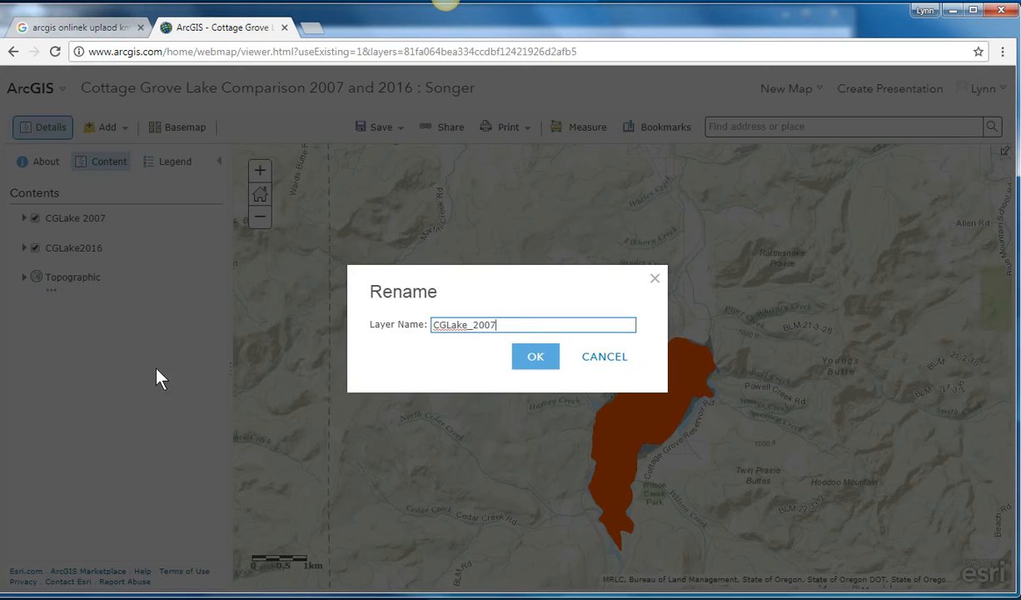
left_click(611, 360)
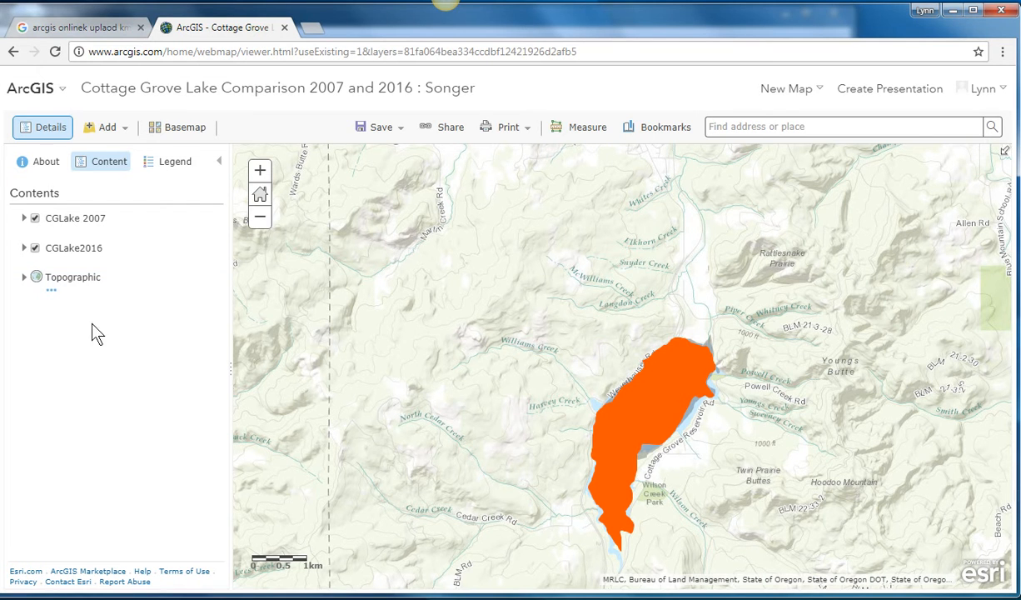
Step: Review how both lakes appear in the legend, and inspect the CGLake2016 layer's options, including its visibility range
left_click(173, 161)
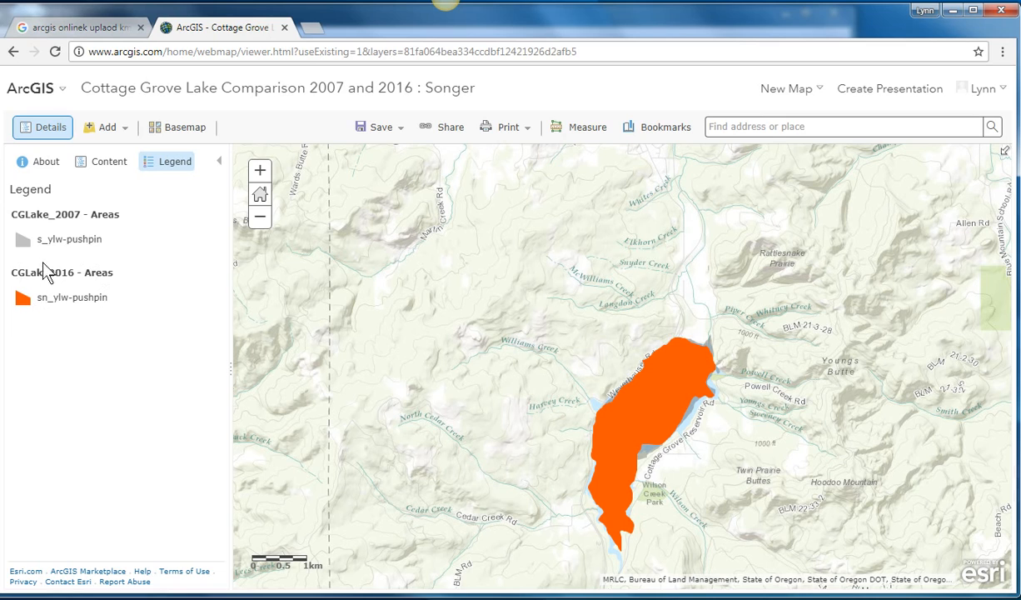
left_click(111, 164)
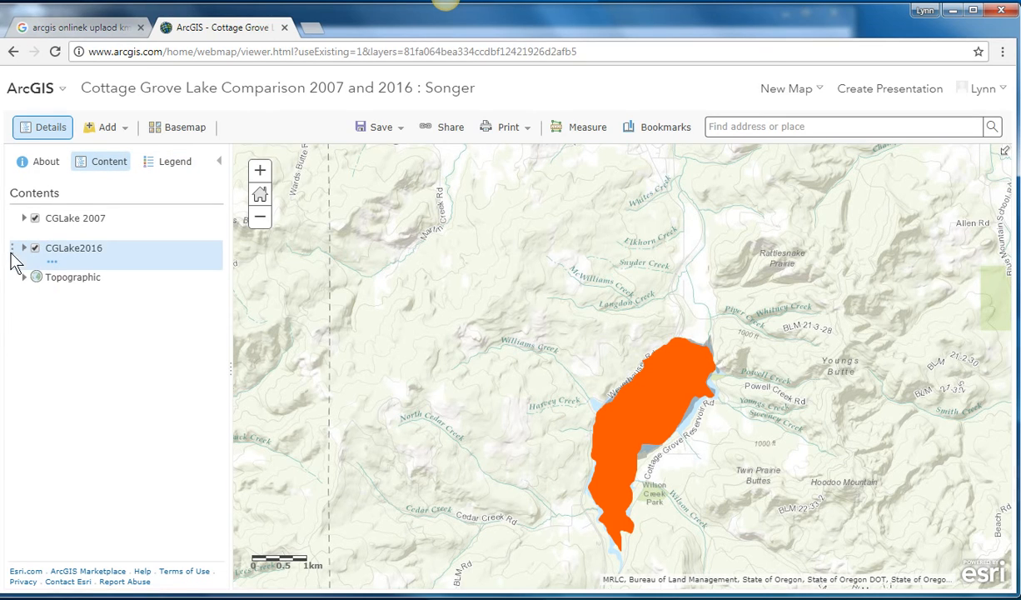
left_click(55, 263)
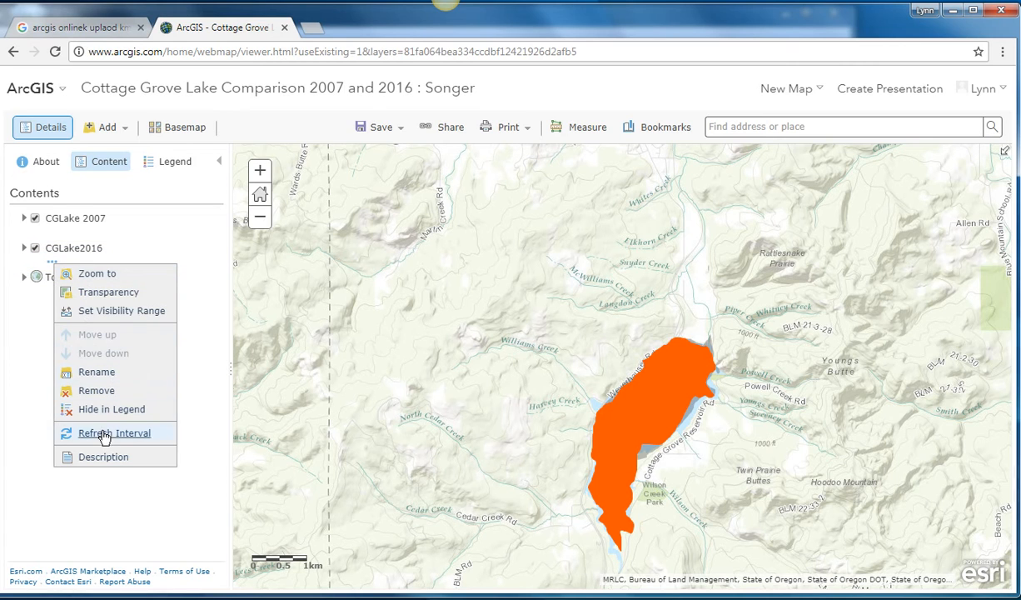
mouse_move(64, 312)
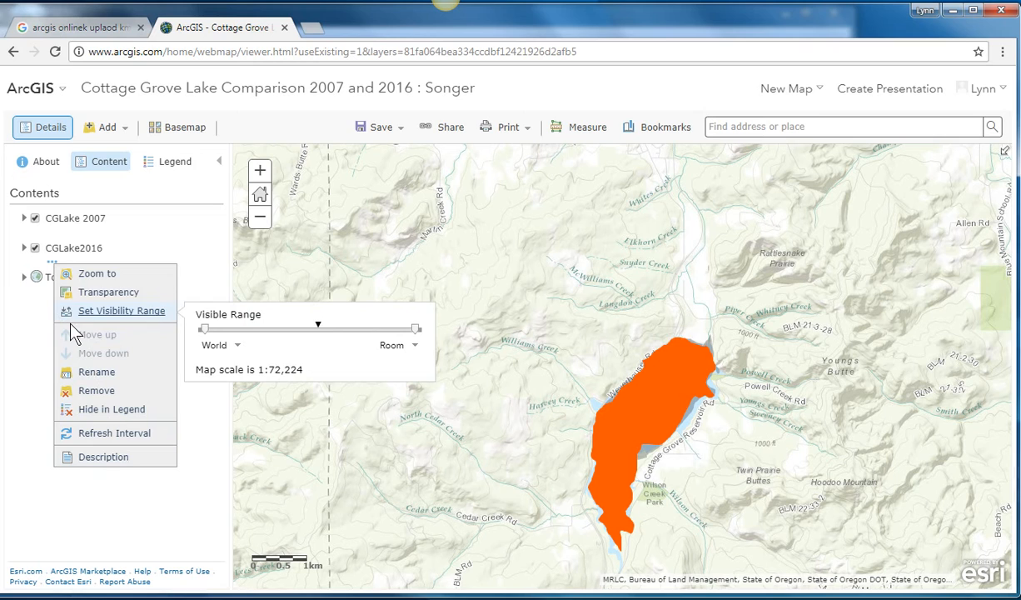
left_click(38, 338)
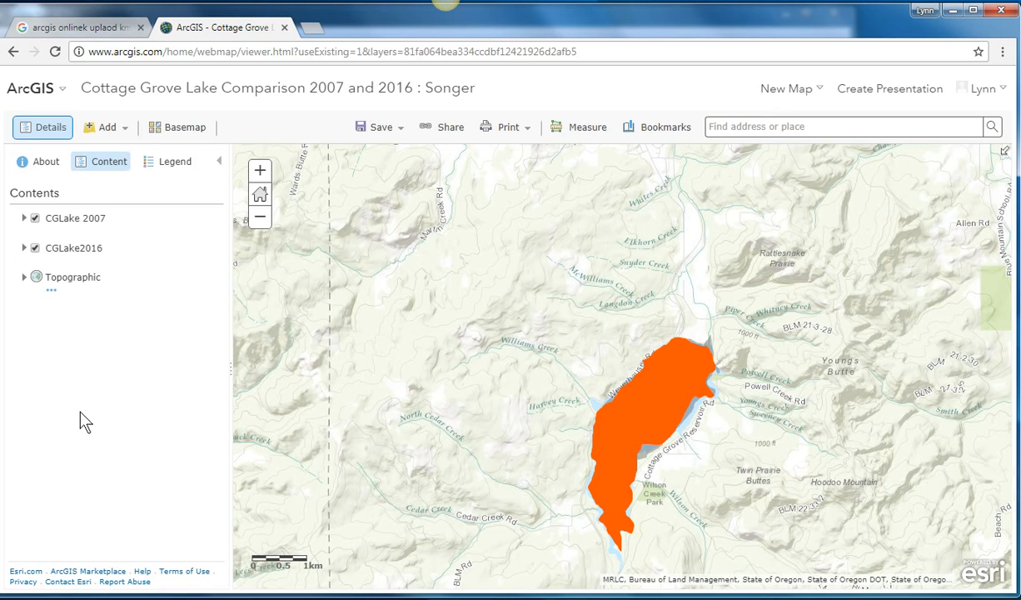
Step: Save the Cottage Grove Lake comparison map with both lake layers
left_click(376, 129)
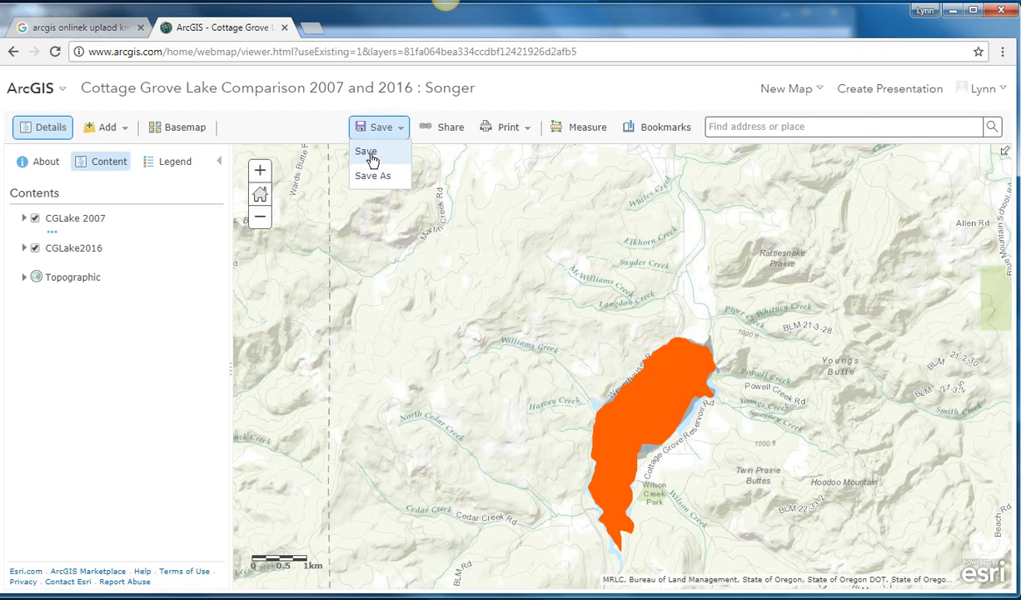
left_click(367, 151)
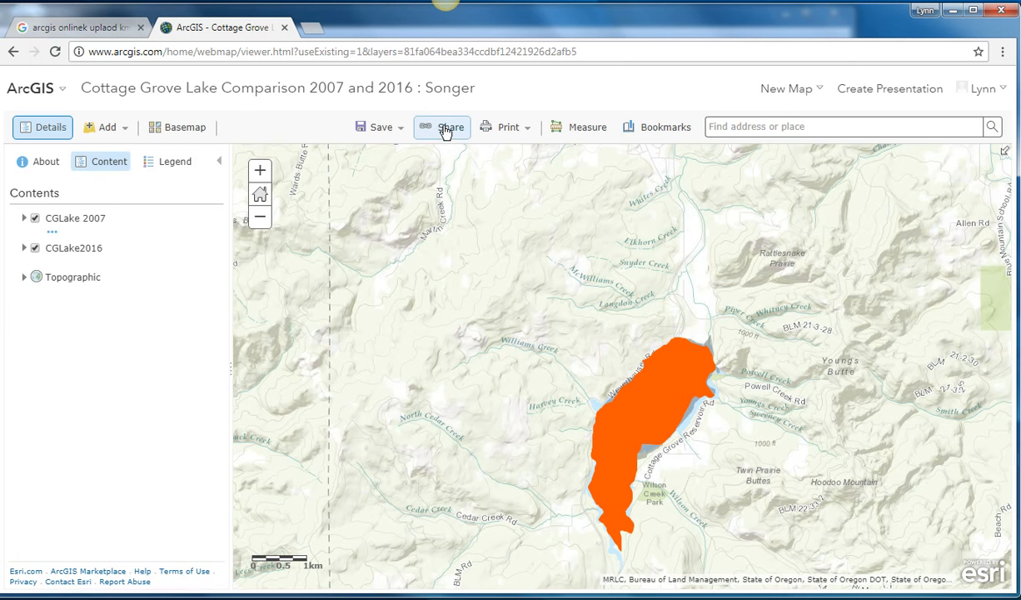
Step: Share the map with everyone, update the sharing of both lake layers to match, and select the map's short link
left_click(446, 129)
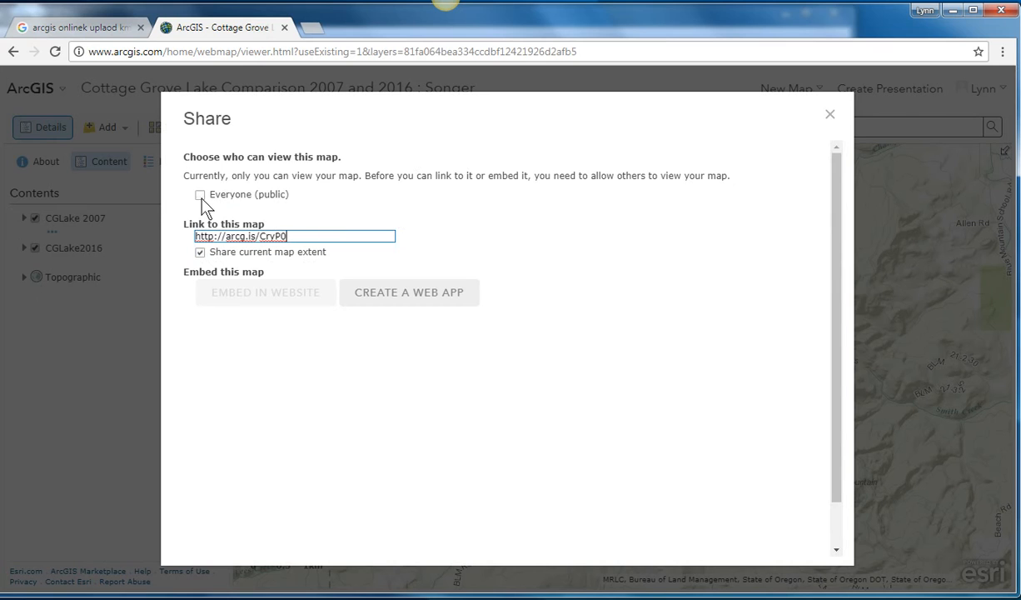
left_click(200, 195)
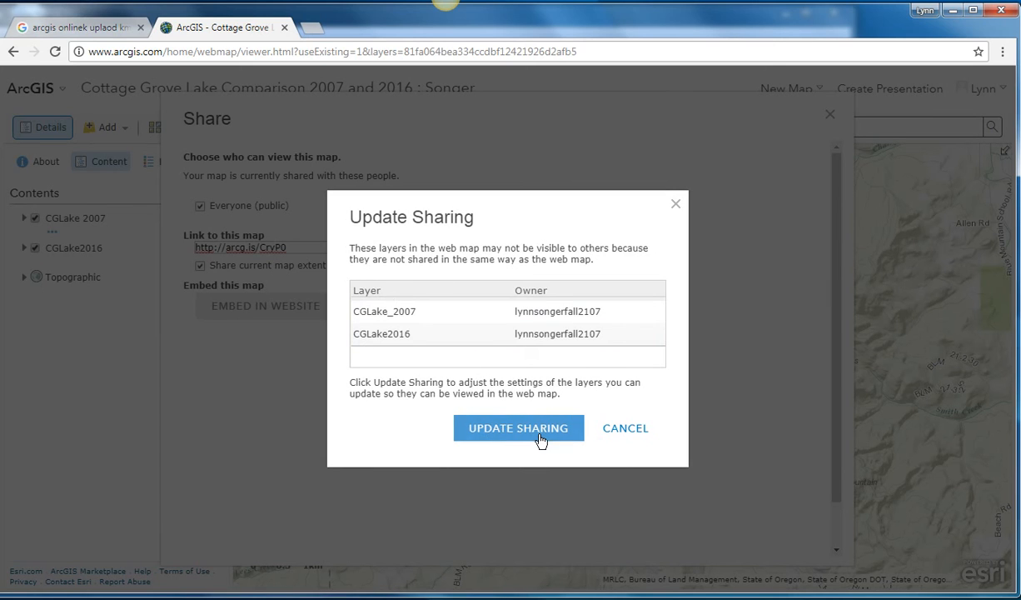
left_click(509, 429)
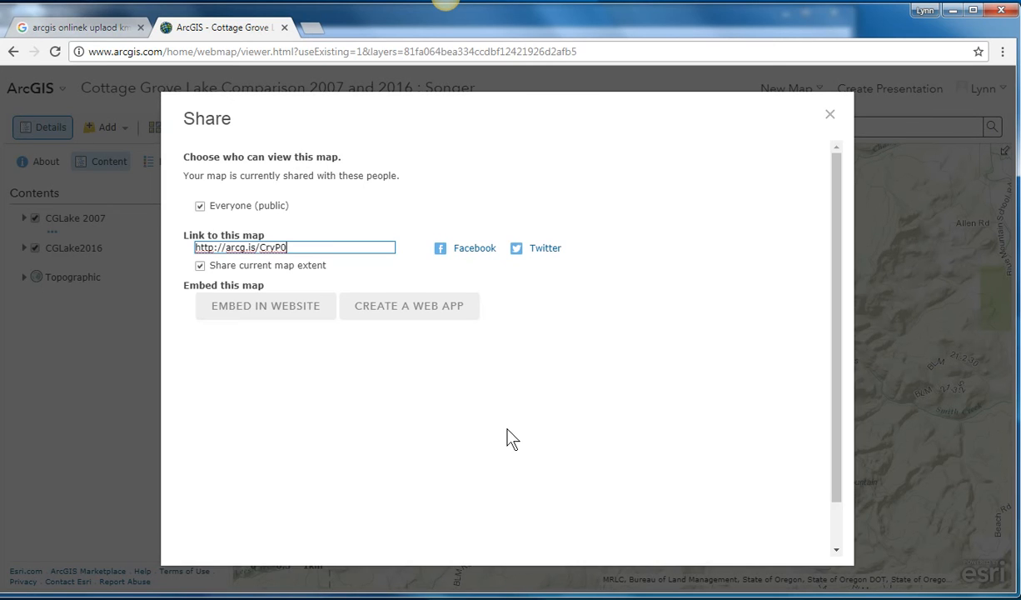
left_click_drag(292, 247, 245, 236)
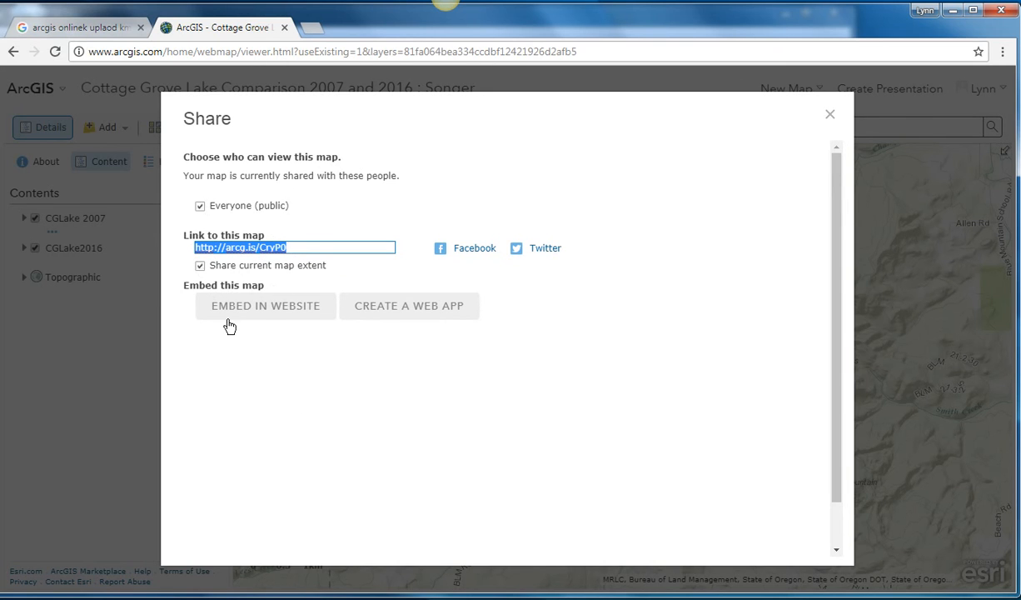
left_click(831, 116)
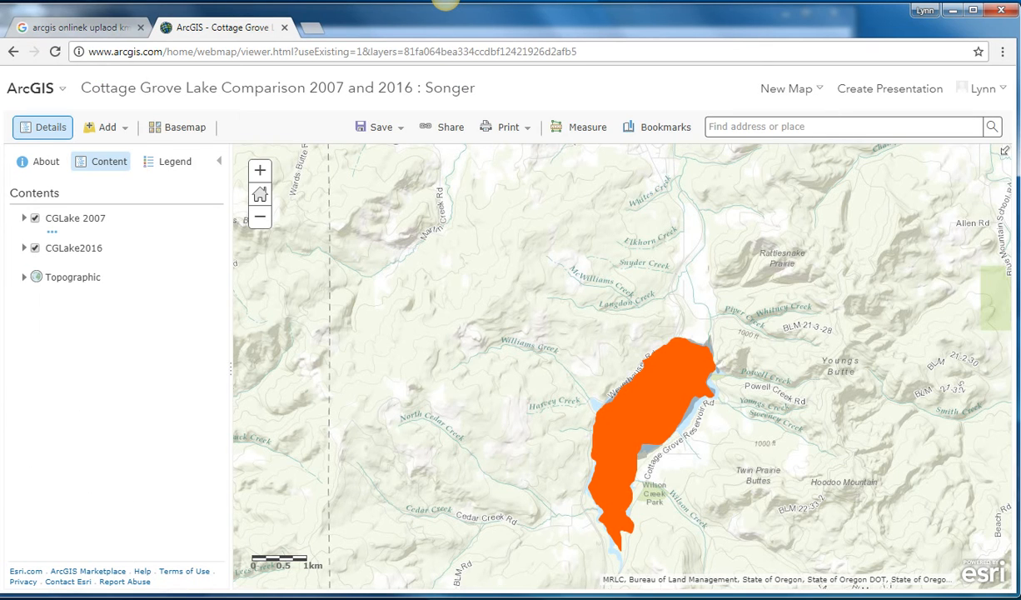
right_click(367, 596)
left_click(308, 577)
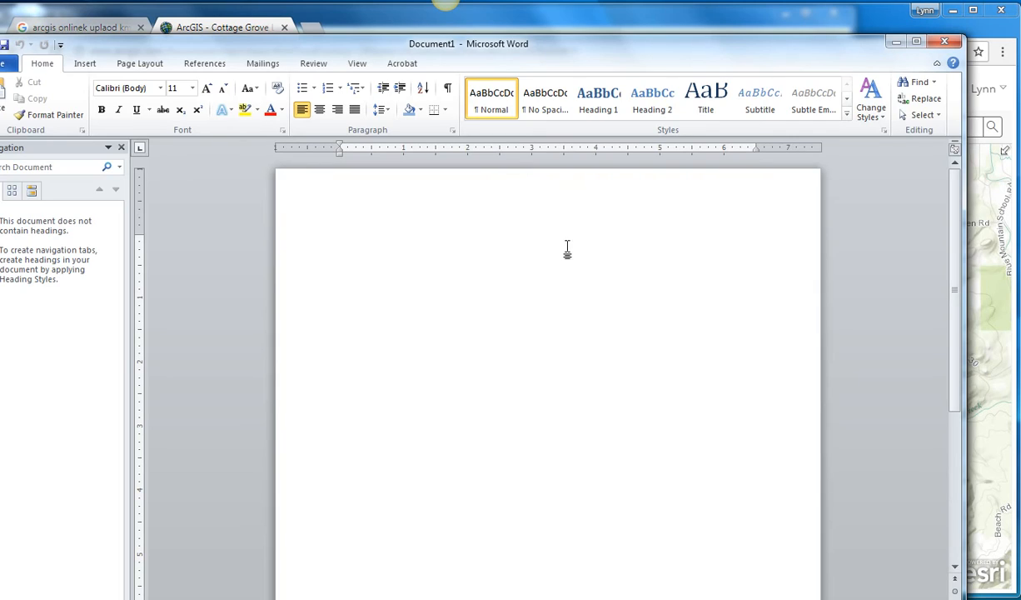
key("ctrl+v")
left_click(364, 308)
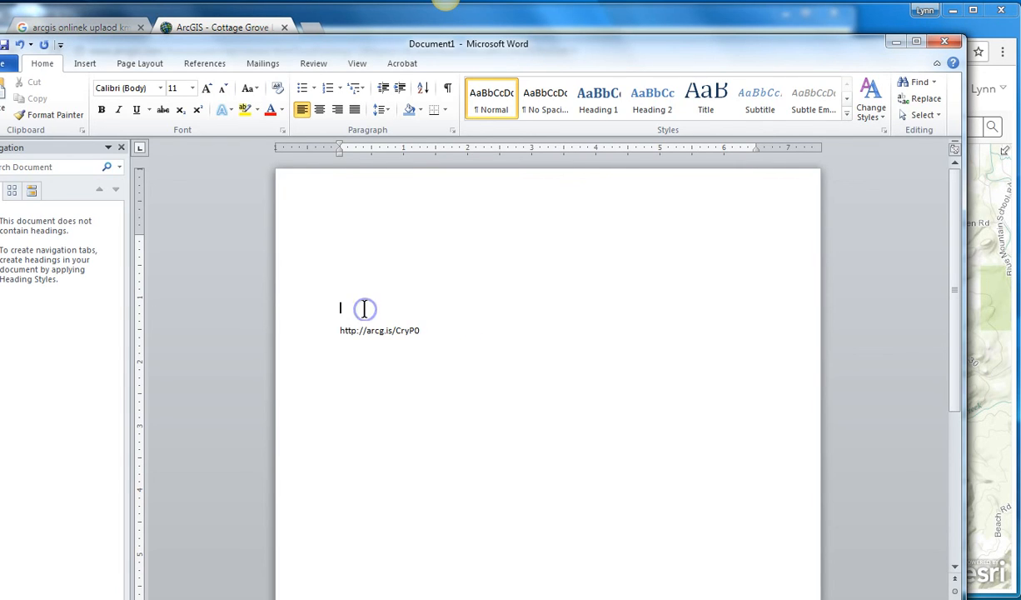
left_click_drag(642, 52, 659, 27)
left_click(454, 315)
key("Return")
Step: Move the Word window out of the way and sign out of the ArcGIS Online account
left_click_drag(601, 11, 577, 515)
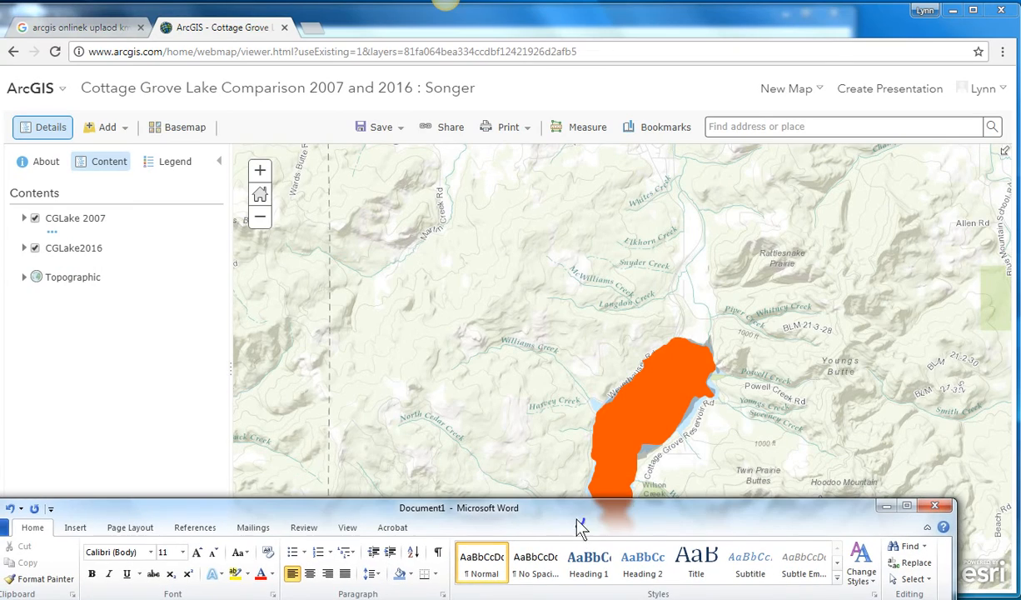
left_click(989, 98)
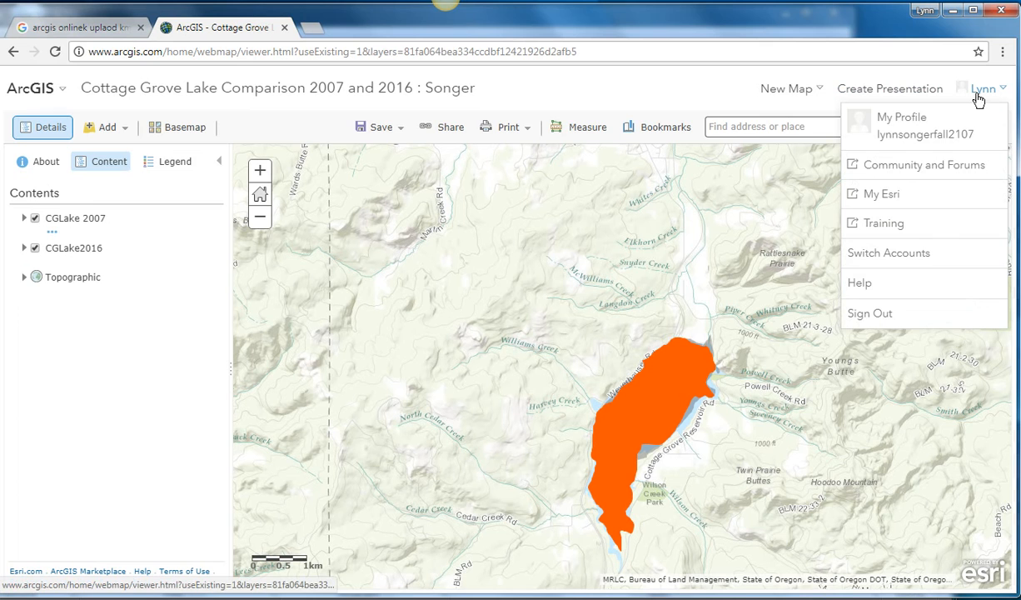
left_click(870, 319)
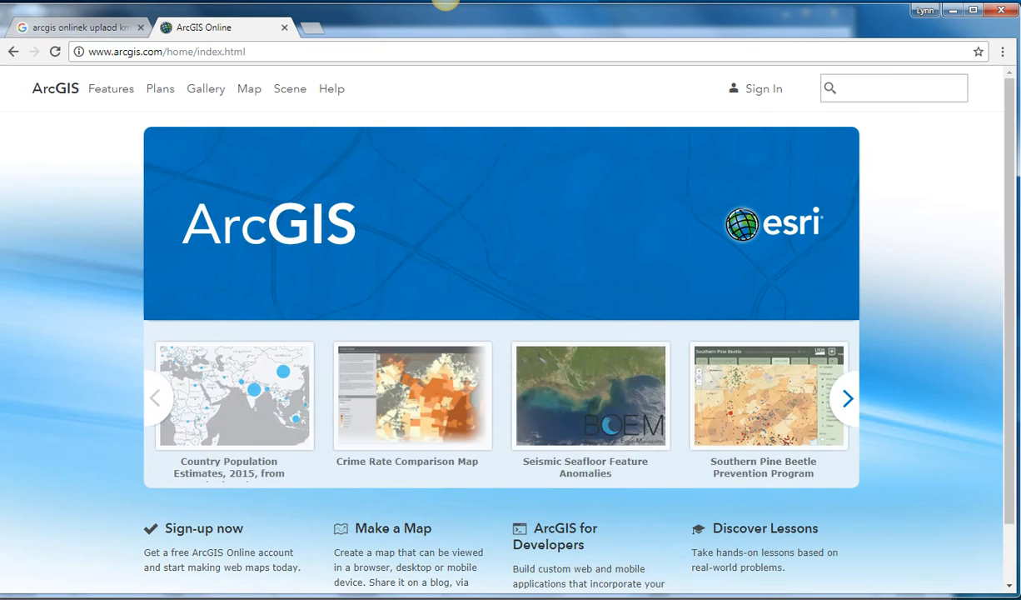
key("alt+Tab")
left_click_drag(295, 507, 366, 65)
right_click(428, 373)
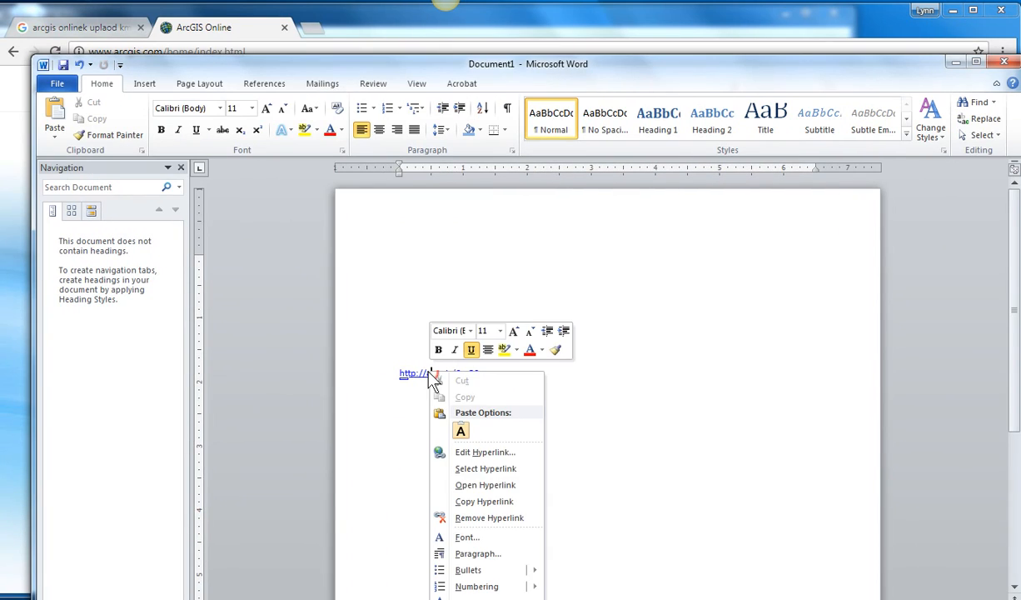
left_click(485, 485)
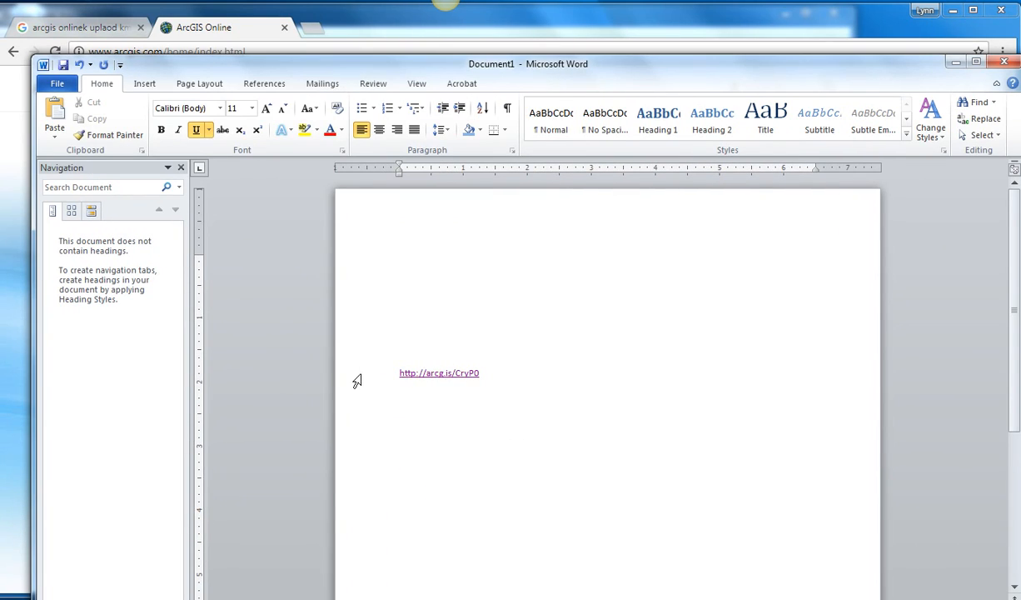
left_click_drag(491, 596, 512, 59)
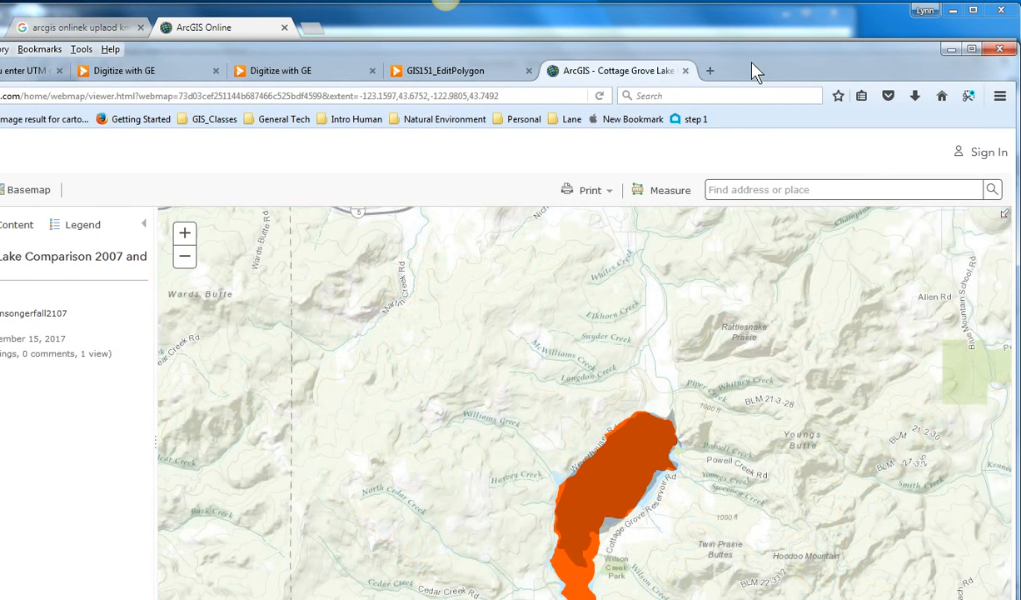
left_click_drag(752, 66, 802, 35)
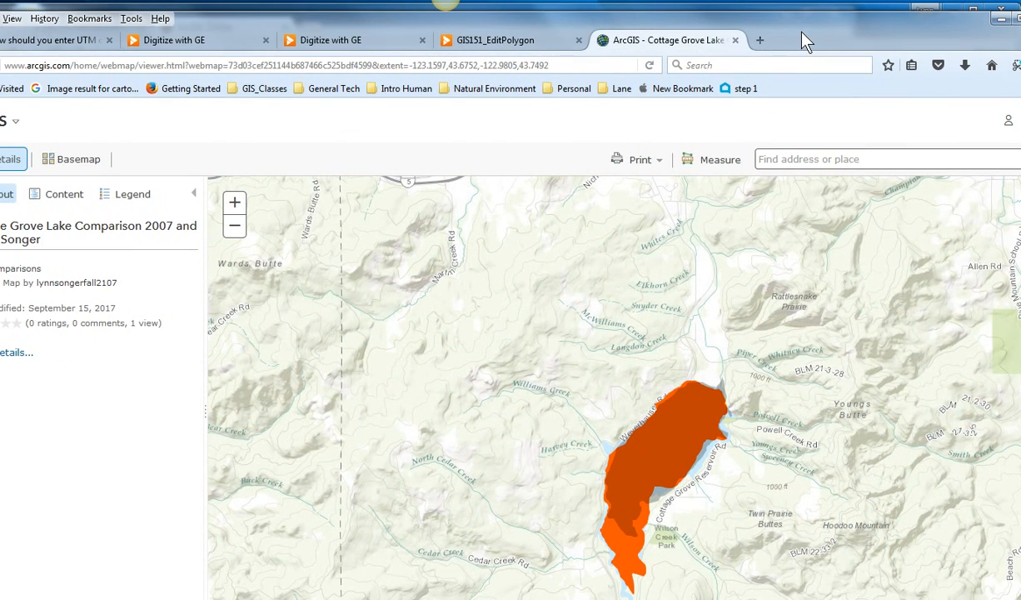
Step: Examine the shared map's legend and contents, and inspect up close how the 2007 and 2016 lake polygons overlap
left_click(105, 197)
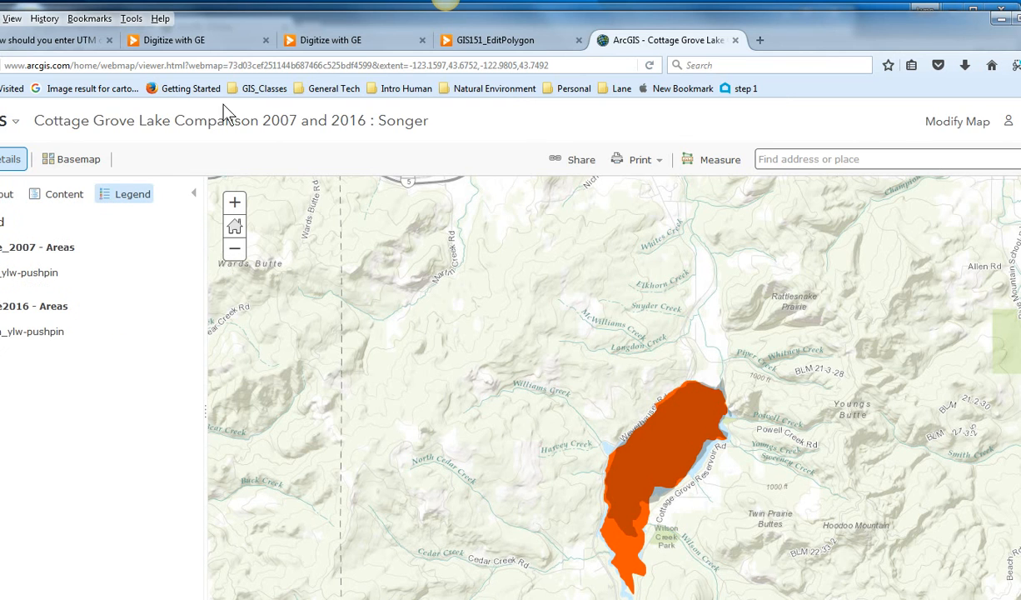
left_click_drag(783, 33, 875, 20)
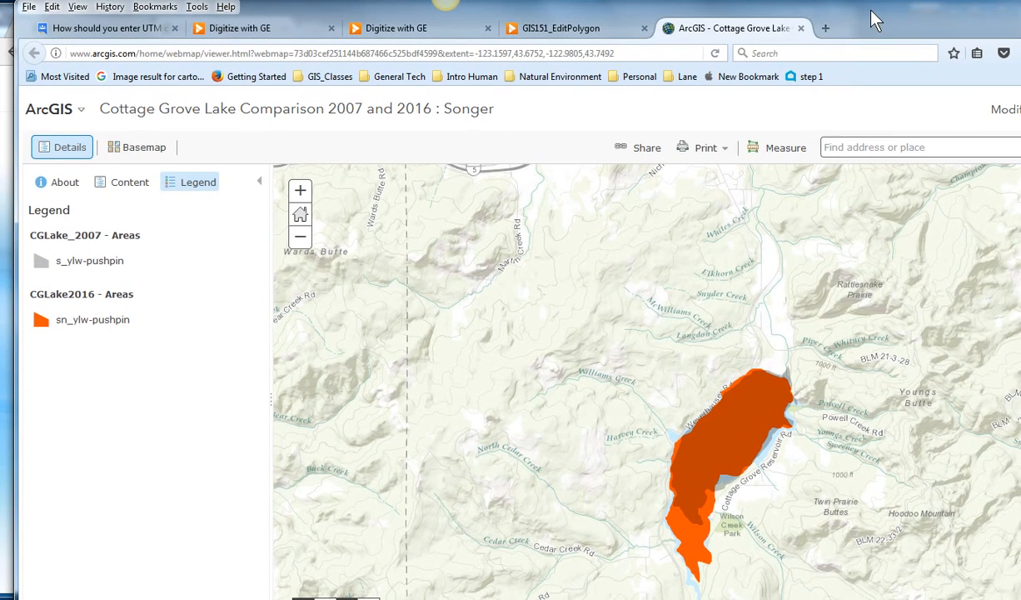
left_click(148, 186)
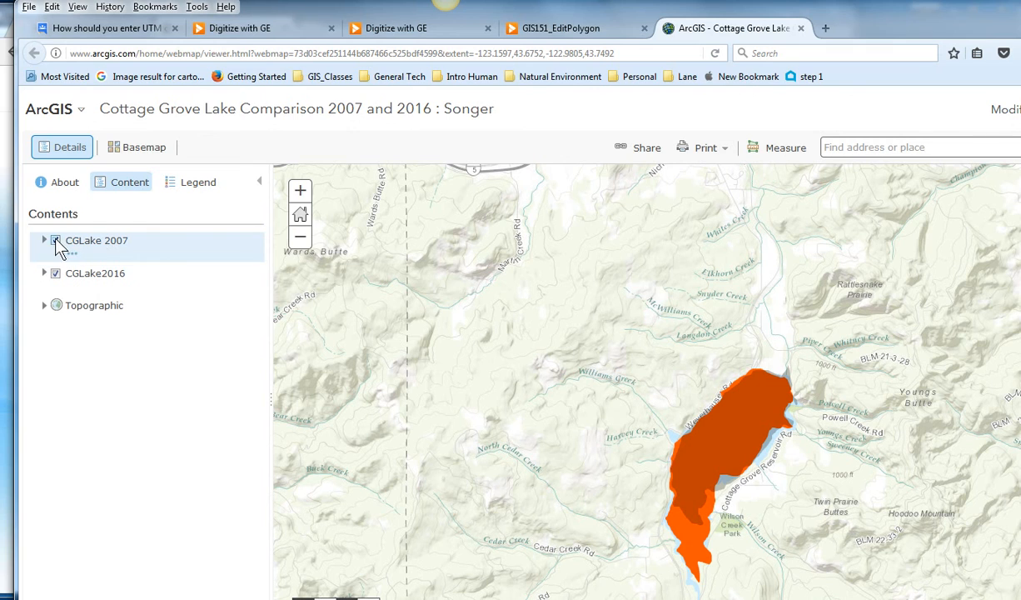
left_click(197, 185)
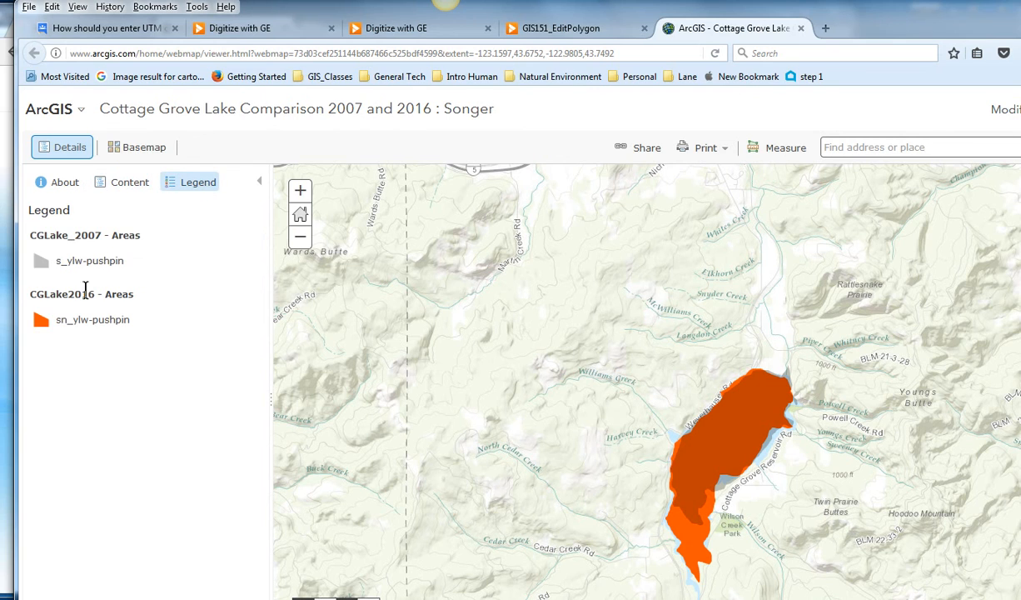
left_click_drag(61, 264, 118, 275)
left_click(117, 275)
scroll(752, 467, "up", 5)
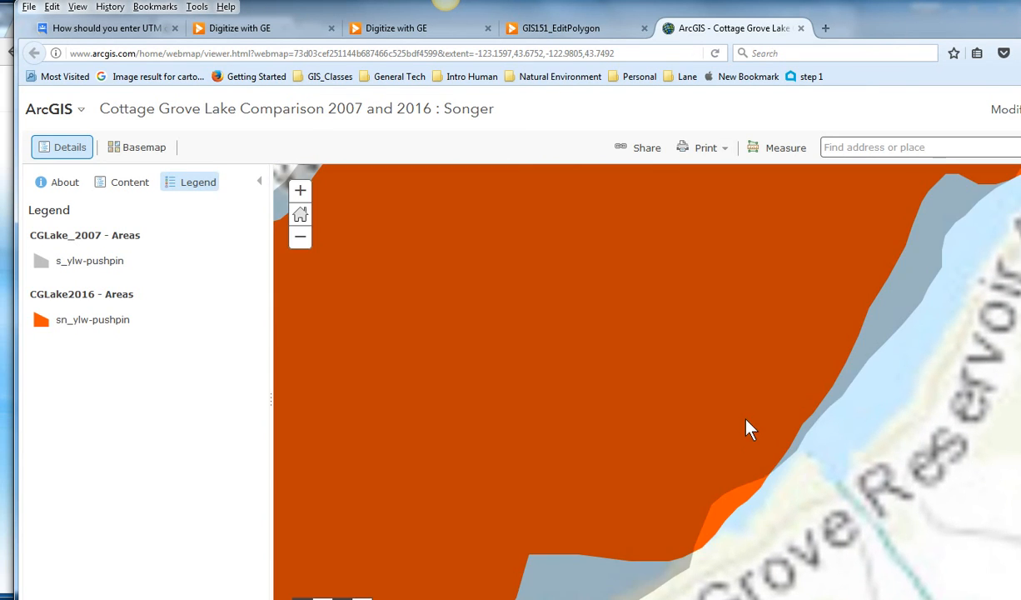
scroll(779, 425, "down", 5)
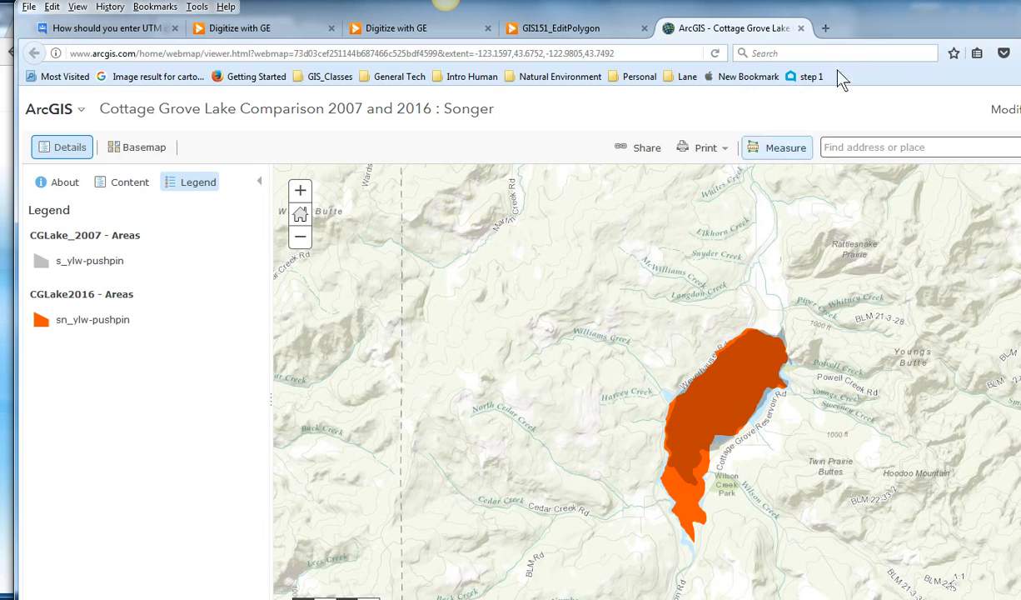